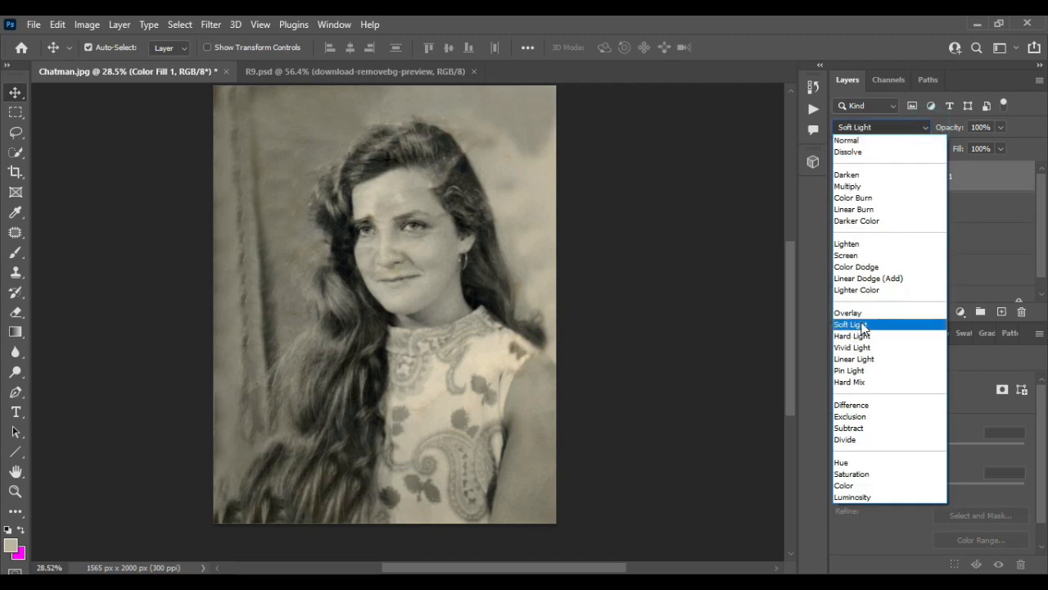
Step: Set the orange Color Fill layer to Soft Light at 66% opacity and target its mask with the Brush tool
left_click(855, 322)
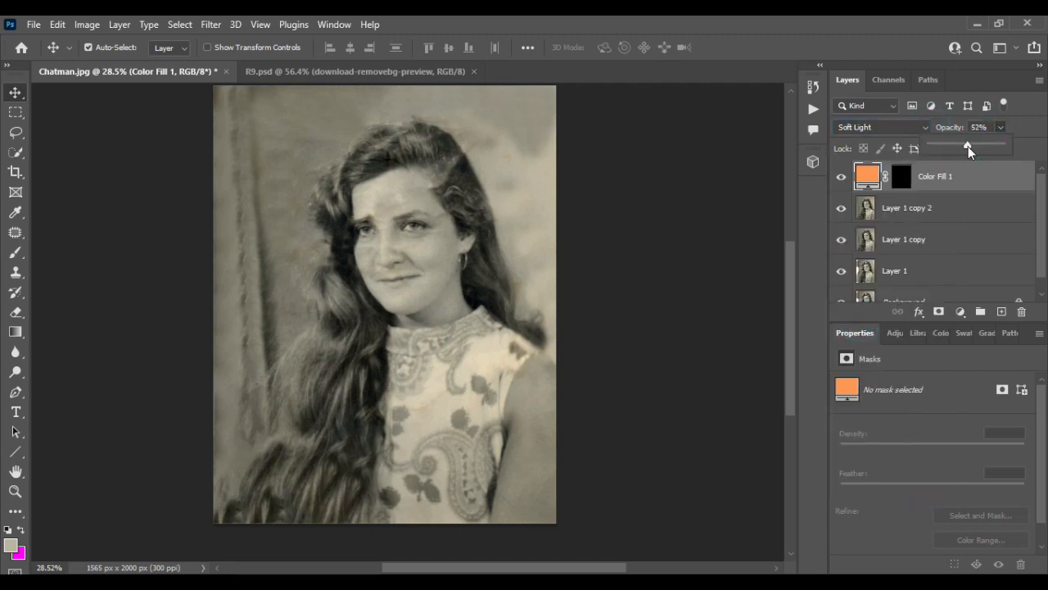
left_click(901, 176)
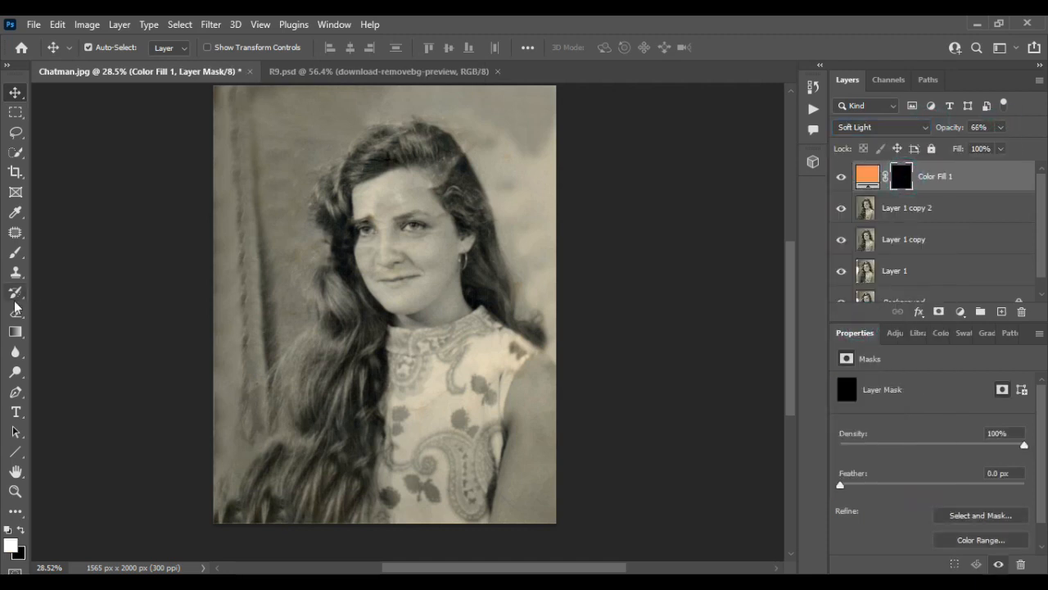
left_click(14, 252)
Step: Set the brush opacity to 100% and paint white on the mask down the cheek nearest the earring
scroll(443, 264, "up", 6)
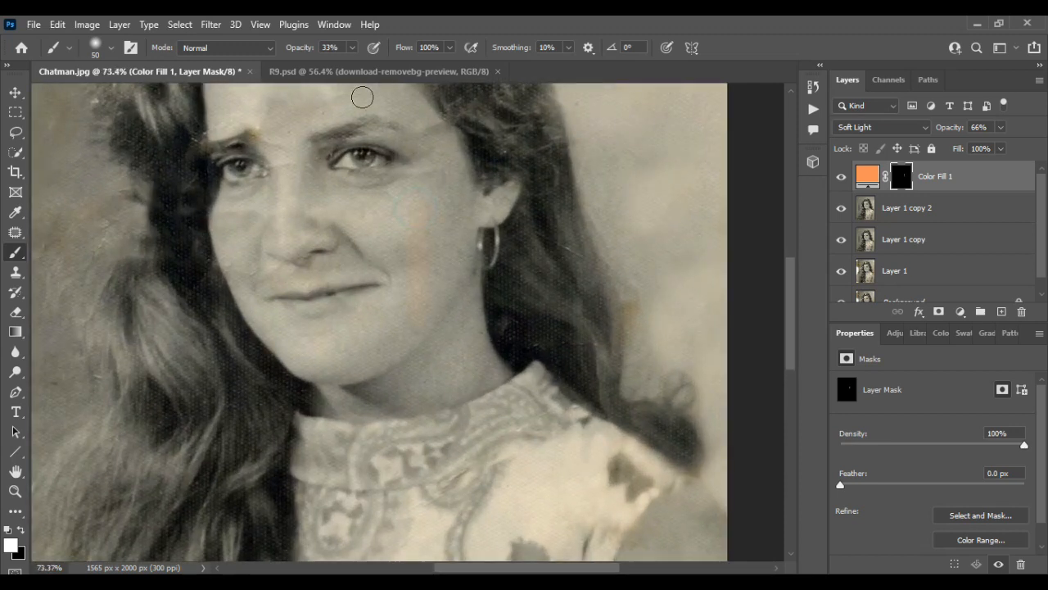
left_click(352, 50)
left_click_drag(352, 67, 426, 72)
left_click_drag(434, 179, 432, 233)
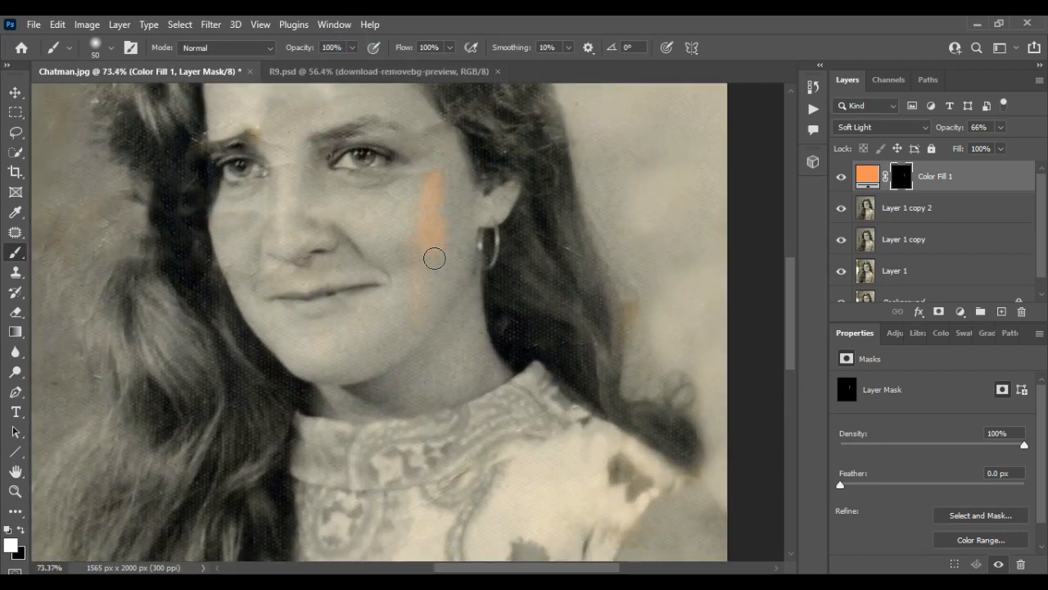
Step: Enlarge the brush to 70 and paint the skin tone over the rest of that cheek, the chin, neck and ear
key("]")
key("]")
key("]")
key("]")
key("]")
left_click_drag(449, 195, 414, 309)
mouse_move(468, 235)
left_mouse_down()
mouse_move(437, 310)
mouse_move(272, 325)
mouse_move(328, 400)
mouse_move(426, 363)
left_mouse_up()
mouse_move(461, 291)
left_mouse_down()
mouse_move(424, 384)
mouse_move(484, 381)
left_mouse_up()
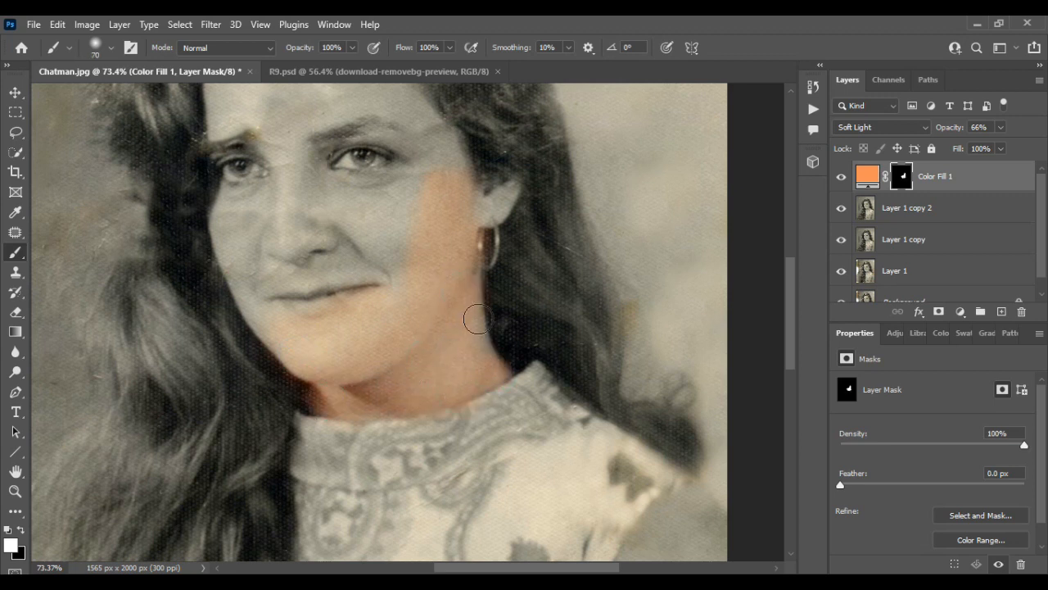
mouse_move(477, 319)
left_mouse_down()
mouse_move(481, 354)
mouse_move(500, 373)
left_mouse_up()
mouse_move(486, 215)
left_mouse_down()
mouse_move(519, 189)
mouse_move(492, 213)
left_mouse_up()
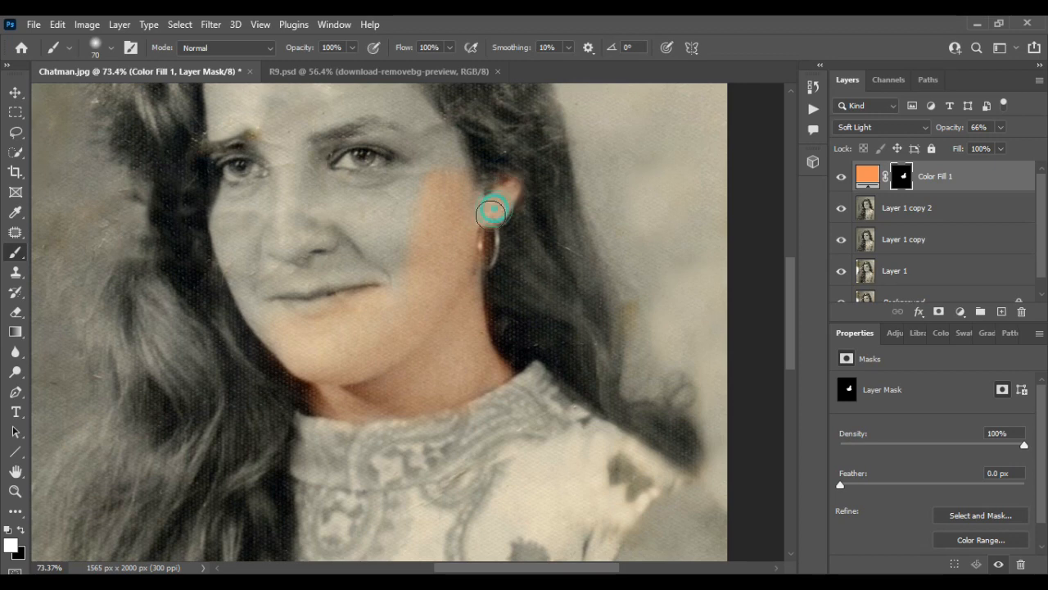
Step: Paint the skin tone on the mask over the mouth, nose and the area around the eye nearest the ear
scroll(430, 303, "up", 2)
scroll(409, 353, "left", 2)
left_click_drag(432, 329, 480, 375)
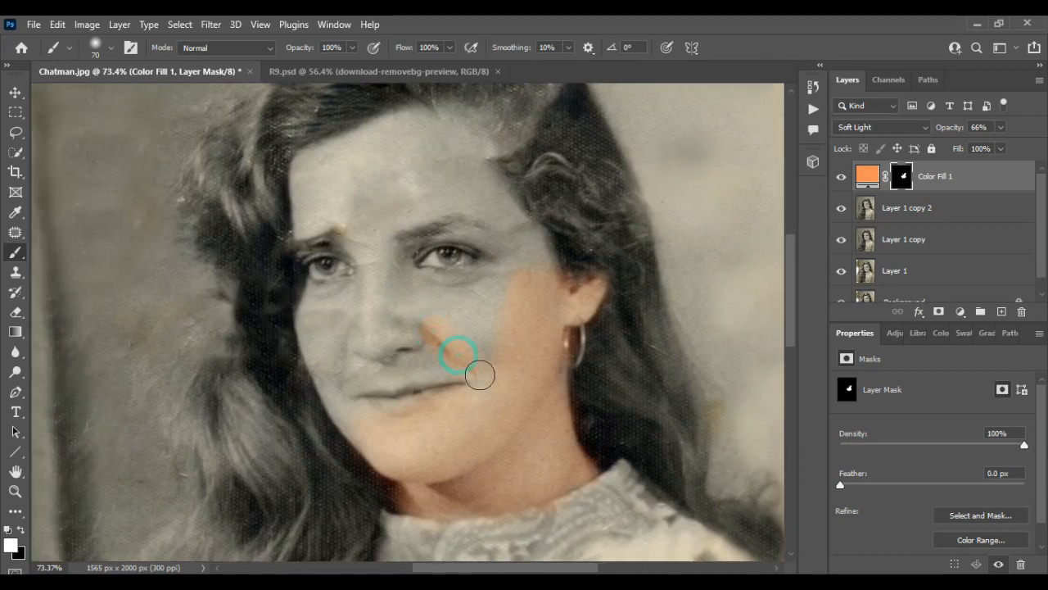
left_click_drag(432, 345, 374, 267)
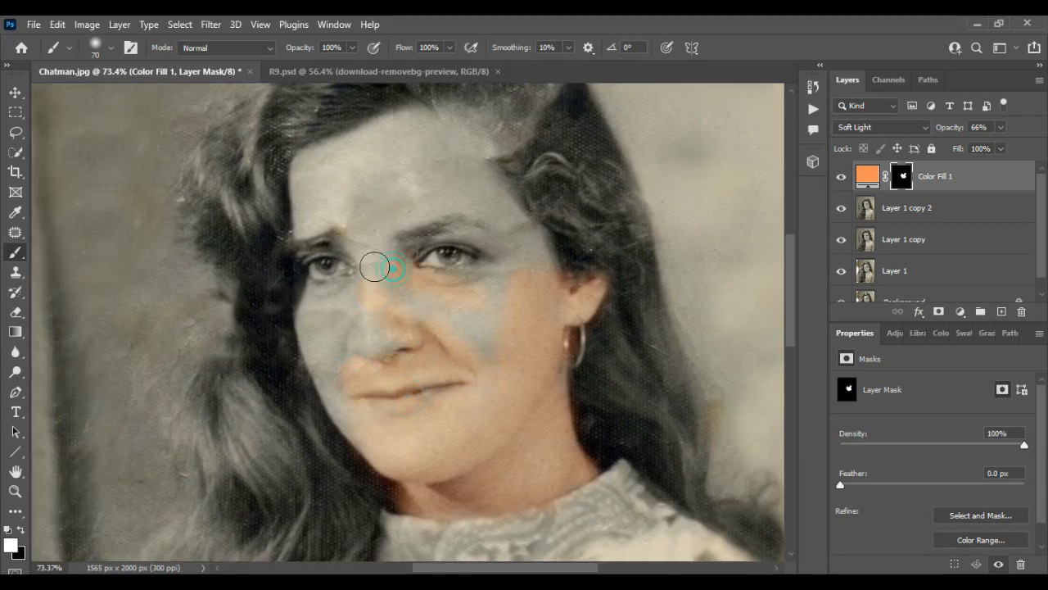
mouse_move(499, 210)
left_mouse_down()
mouse_move(548, 302)
mouse_move(458, 207)
mouse_move(495, 280)
left_mouse_up()
Step: Paint the skin tone over the far side of the face, the forehead and both eye areas
scroll(367, 328, "left", 2)
scroll(365, 320, "up", 3)
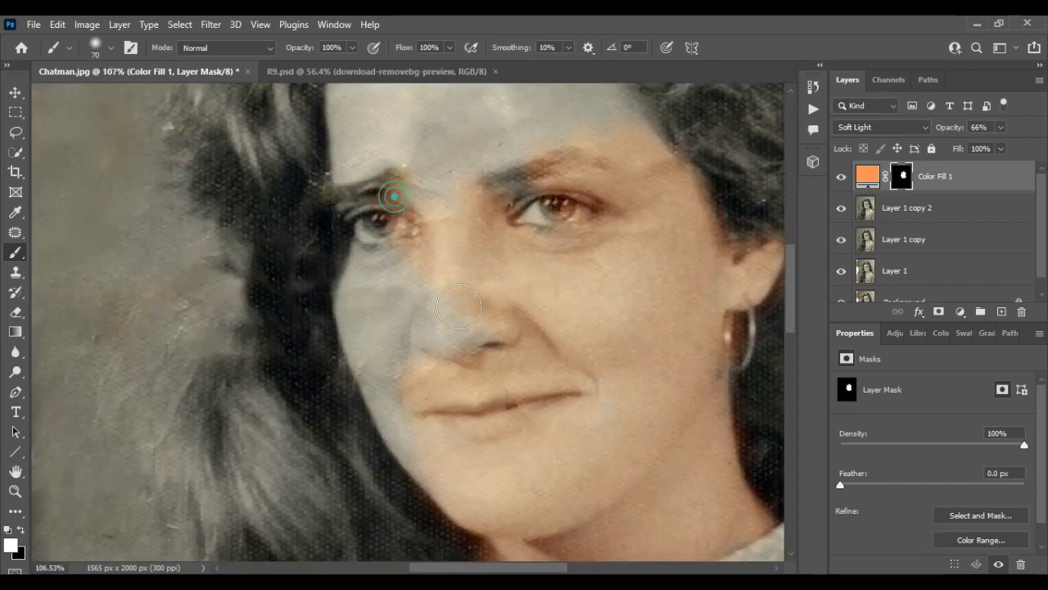
mouse_move(409, 240)
left_mouse_down()
mouse_move(370, 308)
mouse_move(370, 261)
mouse_move(368, 369)
mouse_move(391, 340)
mouse_move(446, 449)
mouse_move(465, 423)
left_mouse_up()
scroll(501, 419, "up", 3)
left_click_drag(522, 199, 346, 281)
mouse_move(354, 372)
left_mouse_down()
mouse_move(429, 368)
mouse_move(383, 386)
mouse_move(453, 250)
mouse_move(387, 345)
mouse_move(512, 255)
mouse_move(538, 218)
mouse_move(586, 241)
mouse_move(651, 342)
left_mouse_up()
mouse_move(542, 296)
left_mouse_down()
mouse_move(477, 337)
mouse_move(548, 349)
mouse_move(435, 414)
left_mouse_up()
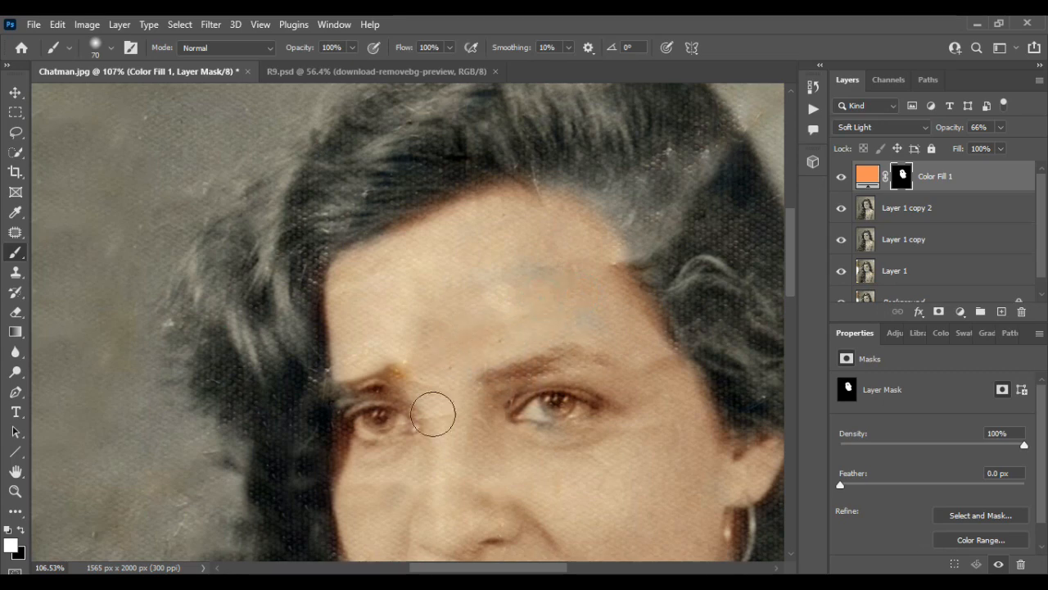
left_click_drag(350, 401, 566, 407)
Step: Paint black on the mask to remove the orange tint spilling onto the hair edge and the hoop earring
scroll(483, 380, "down", 3)
scroll(489, 388, "down", 10)
scroll(490, 389, "down", 2)
scroll(490, 390, "right", 2)
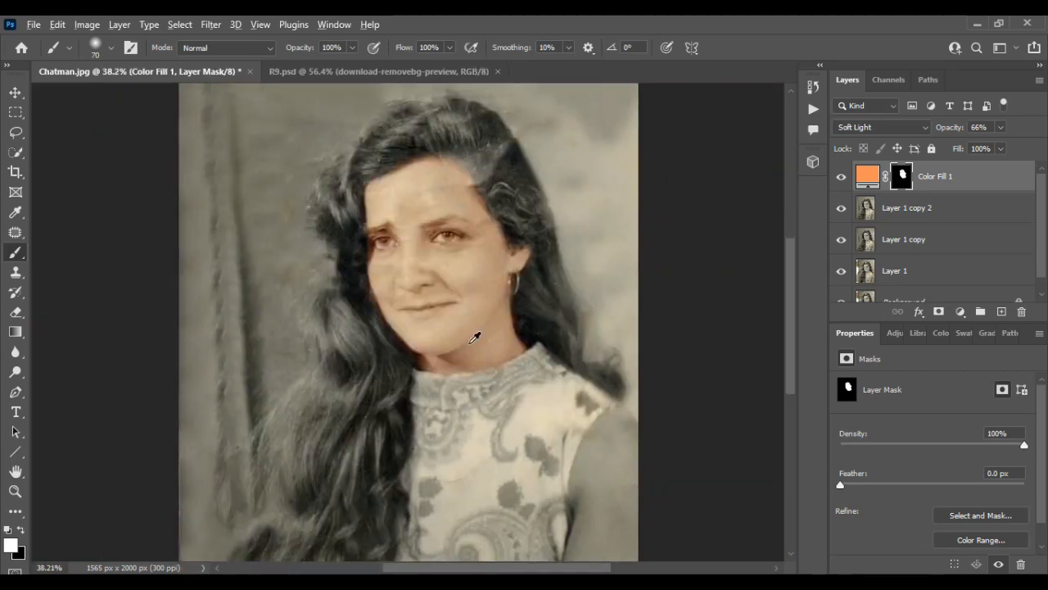
scroll(470, 342, "up", 3)
scroll(469, 343, "up", 1)
scroll(469, 343, "up", 6)
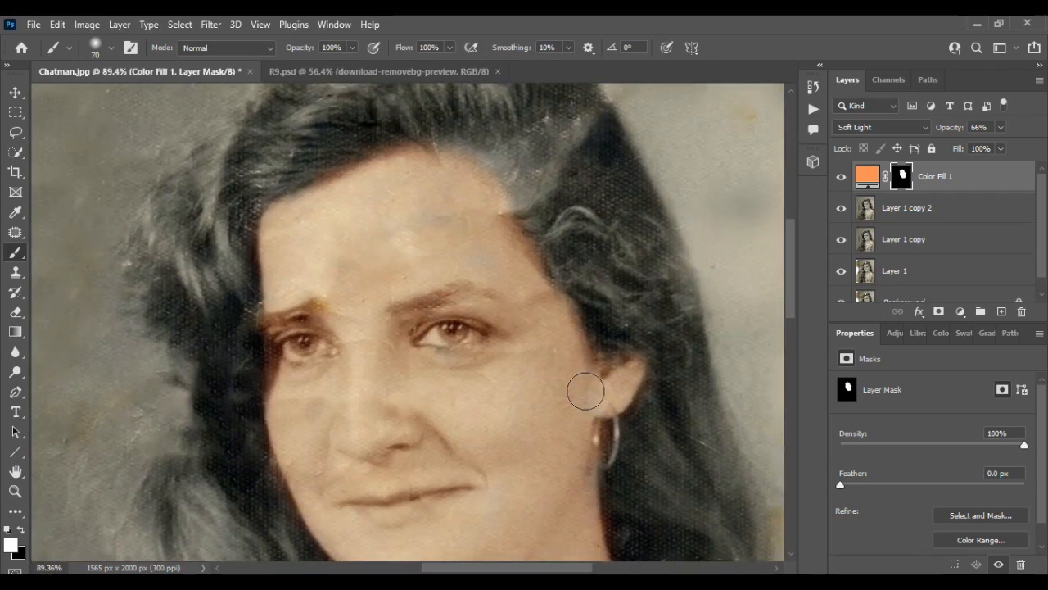
left_click(22, 529)
scroll(360, 197, "up", 4)
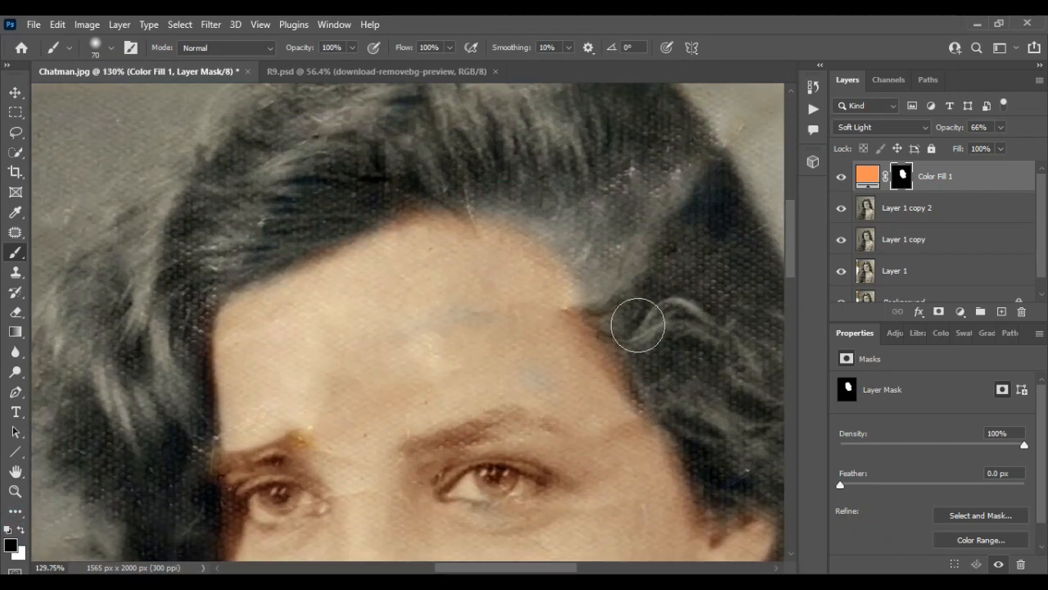
scroll(719, 426, "down", 4)
scroll(678, 411, "up", 4)
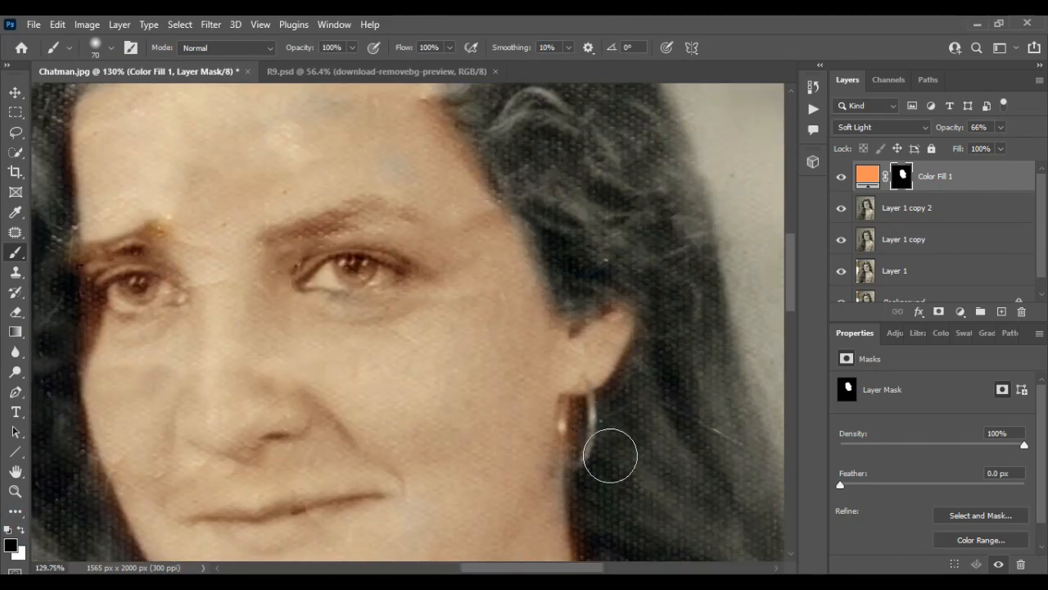
Step: Touch up the mask beside the earring, then clear the tint along the neck and dress collar with black at brush size 40
left_click(23, 533)
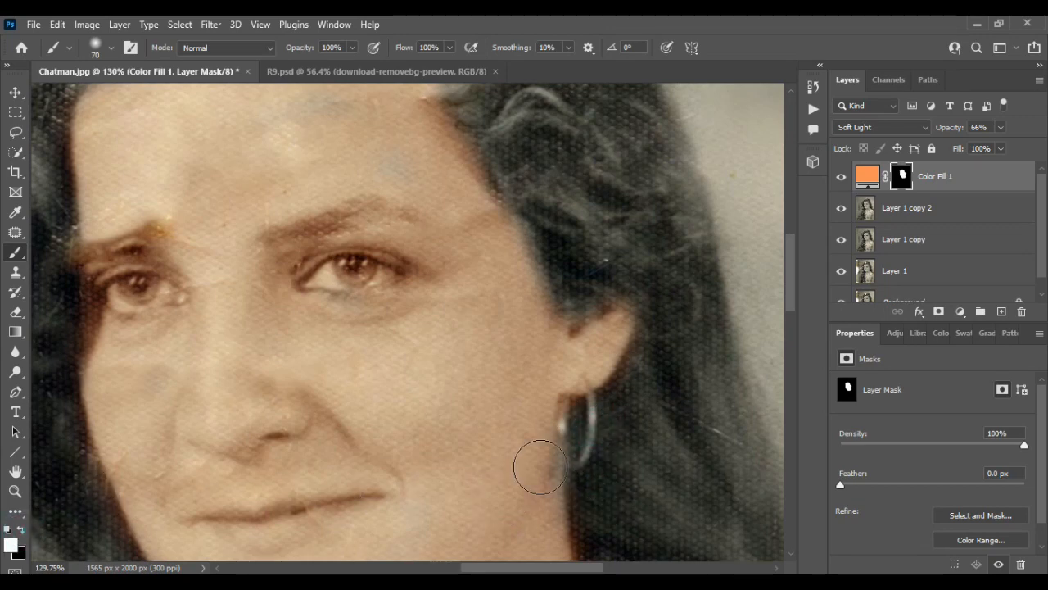
key("x")
scroll(620, 398, "down", 3)
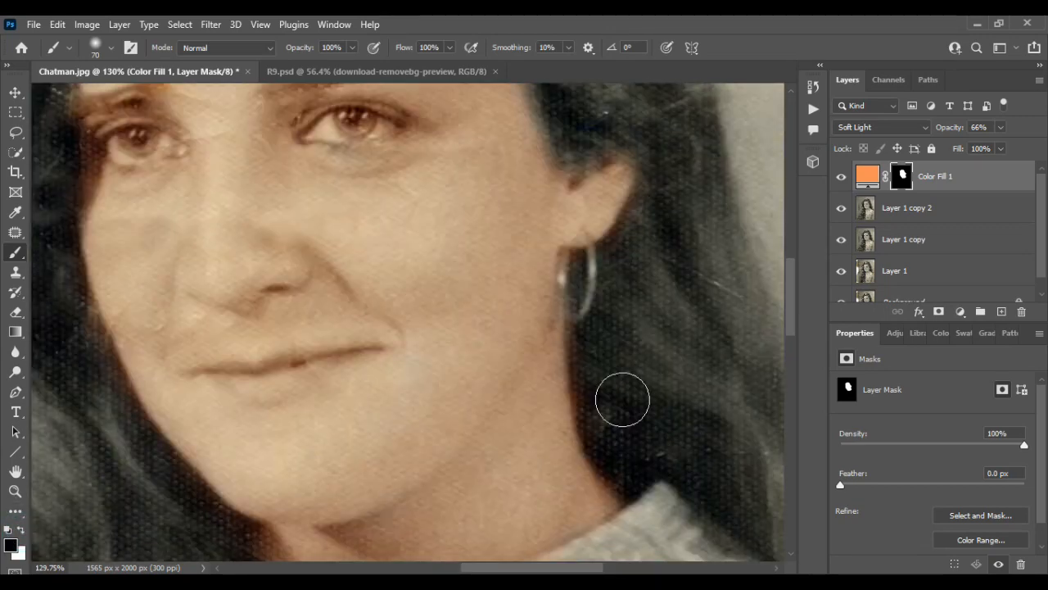
scroll(656, 485, "down", 3)
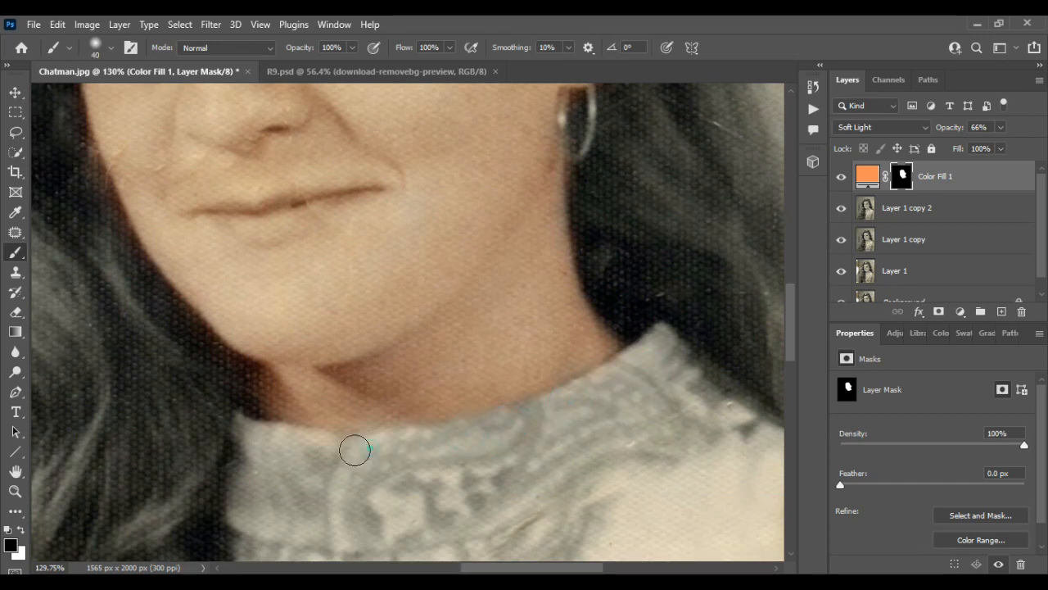
Step: Lower the brush opacity and paint black over the eyebrow nearest the ear to reduce its orange tint
scroll(356, 453, "down", 2, "alt")
scroll(346, 456, "up", 5)
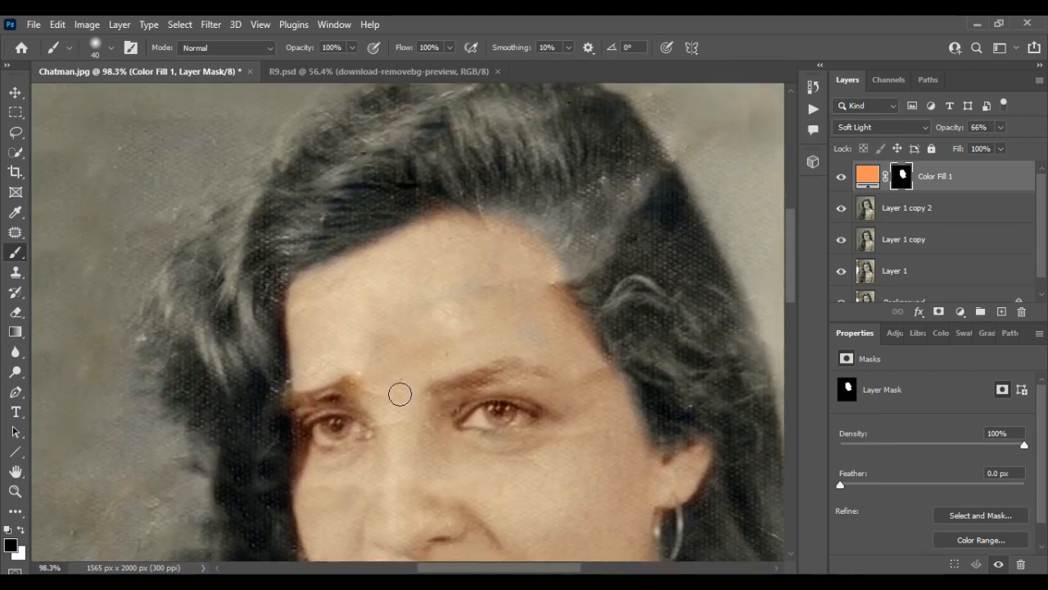
scroll(541, 358, "up", 2, "alt")
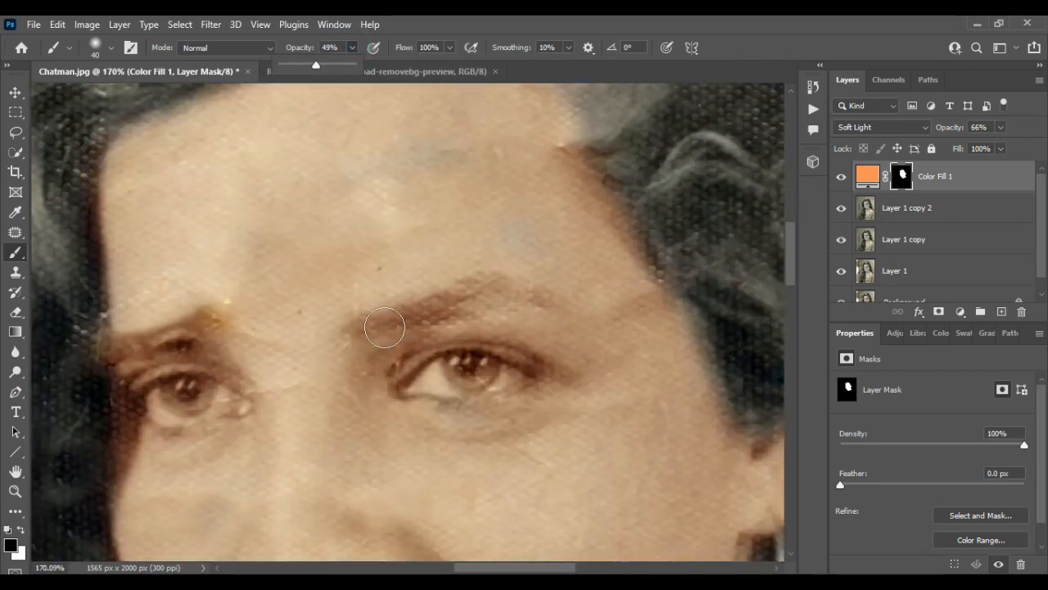
mouse_move(427, 331)
left_mouse_down()
mouse_move(439, 308)
mouse_move(536, 299)
left_mouse_up()
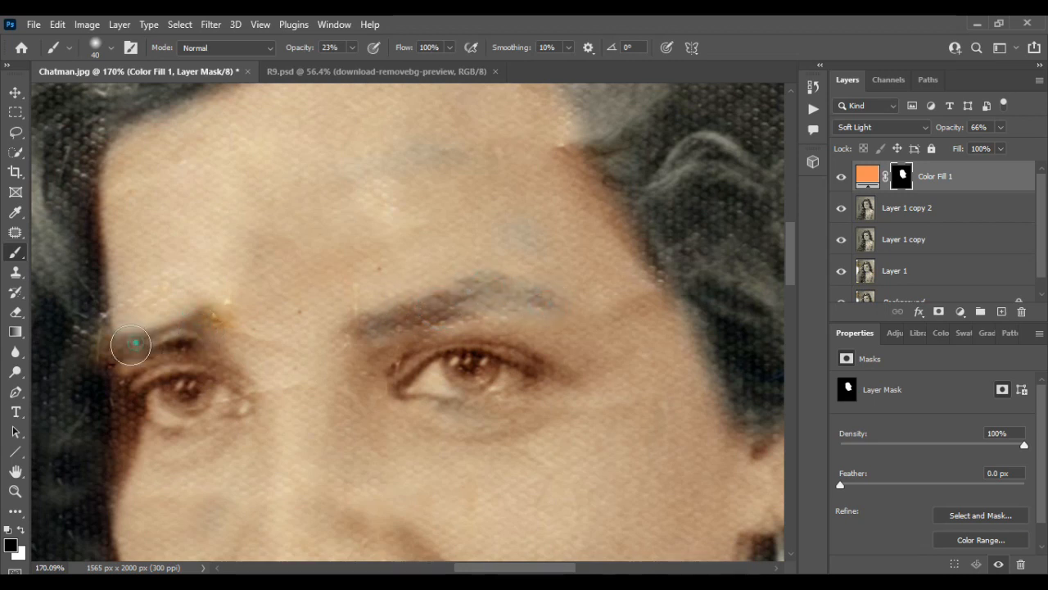
Step: Remove the tint from the eye nearest the ear, using a size 20 brush at 58% opacity for the white of the eye
left_click_drag(448, 374, 512, 367)
left_click(352, 47)
left_click_drag(350, 65, 361, 73)
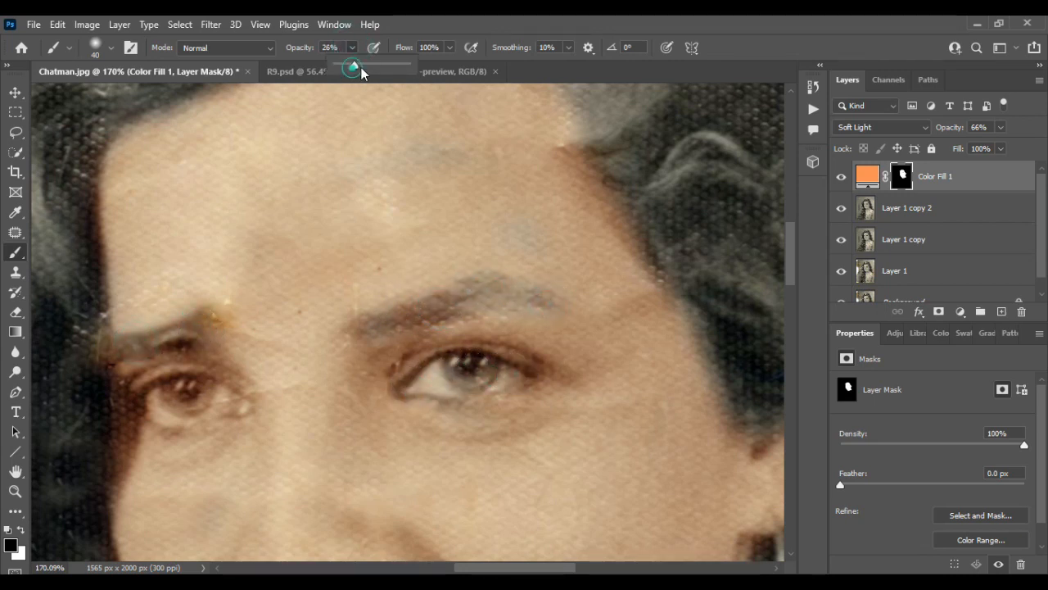
key("bracketleft")
key("bracketleft")
key("bracketleft")
key("bracketleft")
left_click_drag(410, 388, 429, 382)
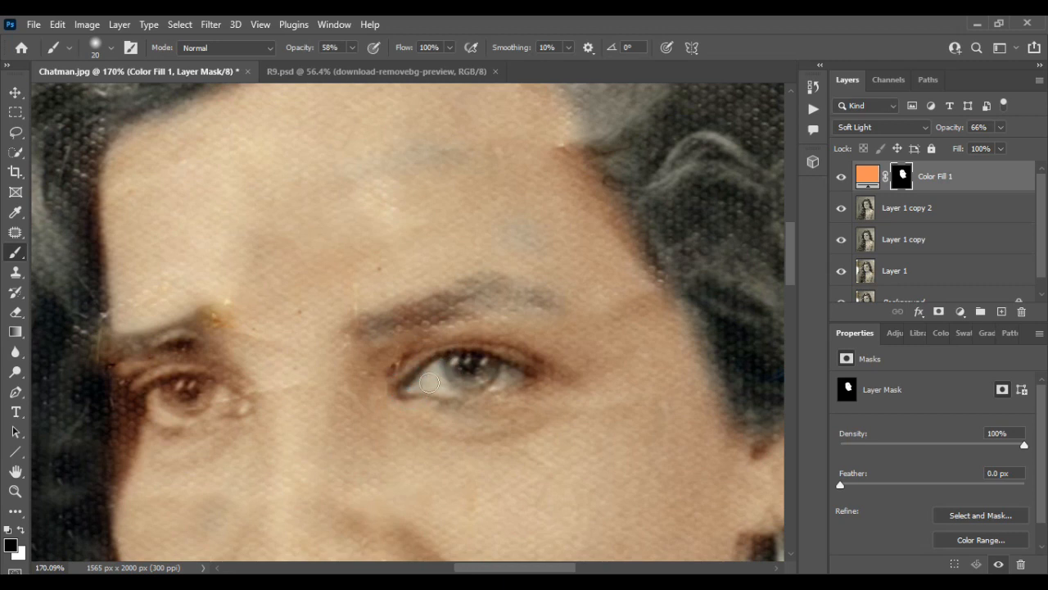
Step: Paint black at 58% opacity over the other eye and both eyebrows to clear their orange tint
scroll(458, 384, "left", 5)
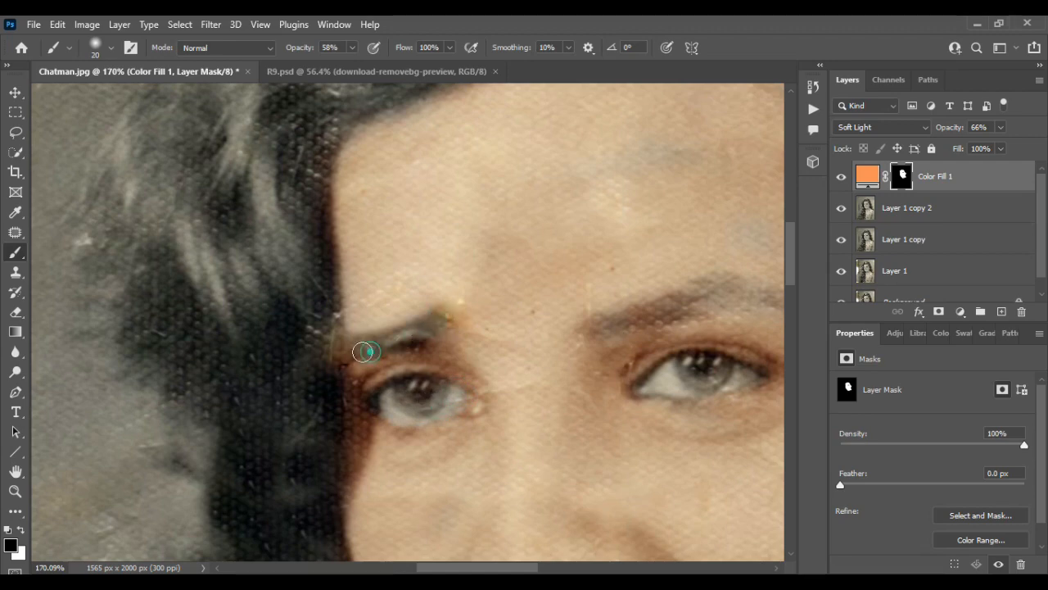
scroll(456, 328, "down", 4)
scroll(470, 321, "up", 4)
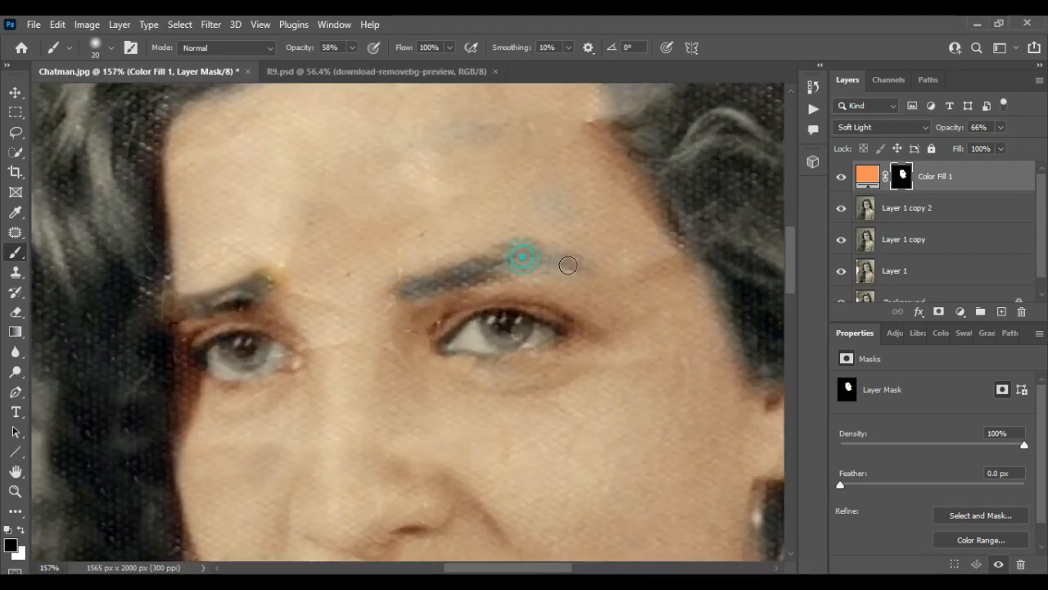
Step: Paint black on the mask over the upper and lower lips to remove the skin tint from them
scroll(490, 268, "down", 3)
scroll(496, 281, "up", 3)
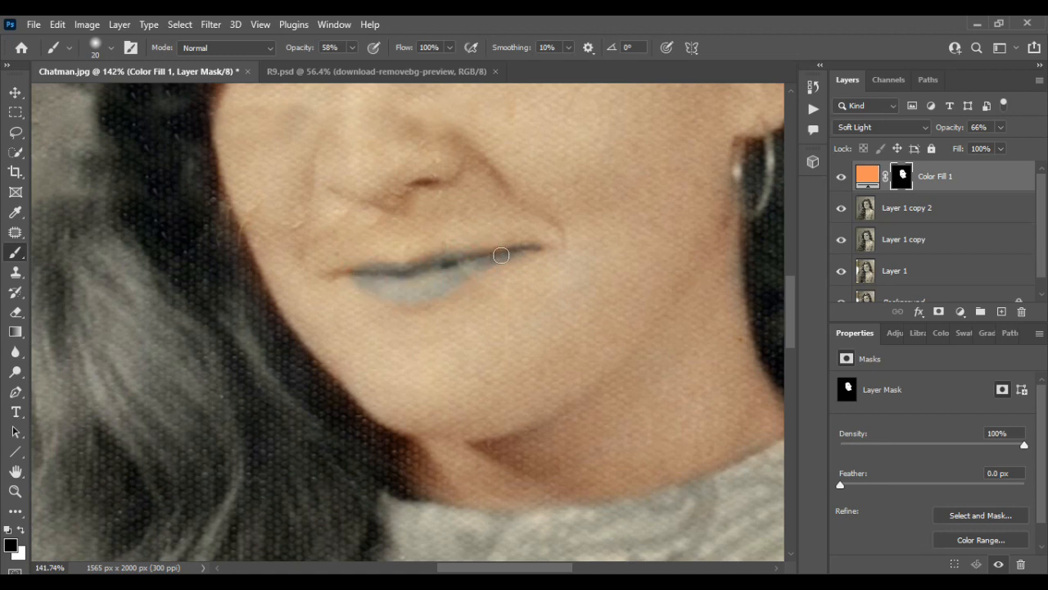
left_click_drag(528, 250, 518, 250)
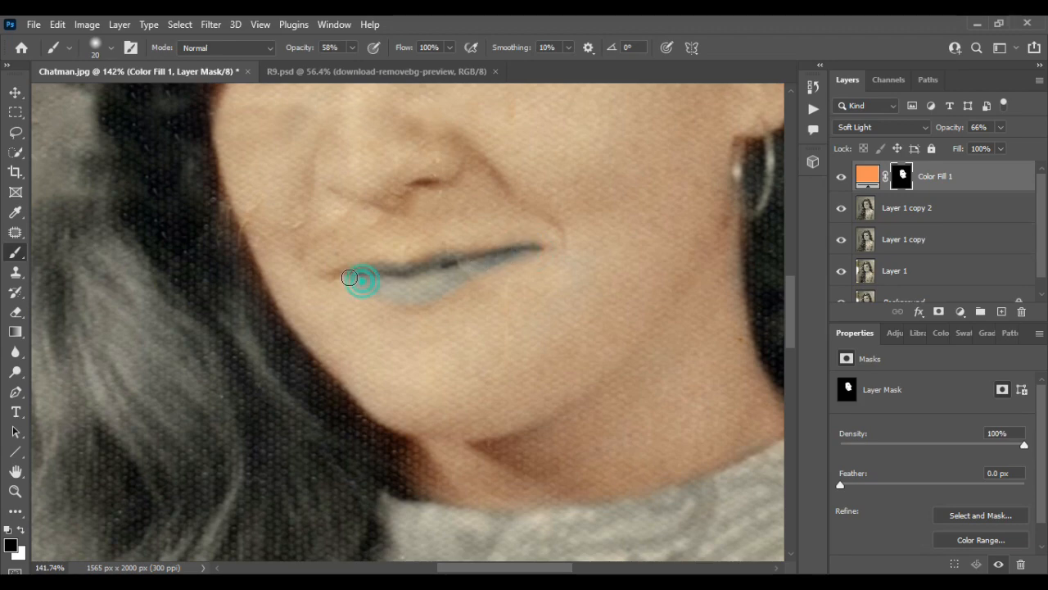
scroll(418, 281, "down", 8)
scroll(418, 281, "down", 1)
scroll(418, 280, "up", 3)
scroll(419, 281, "down", 1)
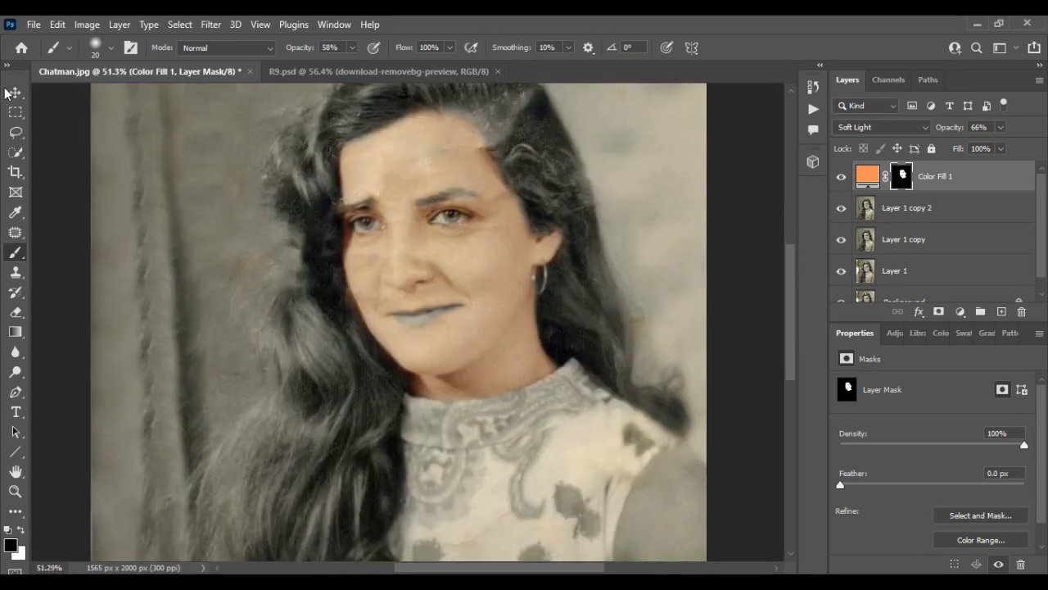
Step: Paint white on the Color Fill mask over the shoulder and upper arm with a size 90 brush at 58% opacity
left_click(14, 92)
scroll(459, 243, "down", 4)
scroll(457, 246, "right", 4)
scroll(428, 271, "down", 3)
scroll(413, 311, "up", 7)
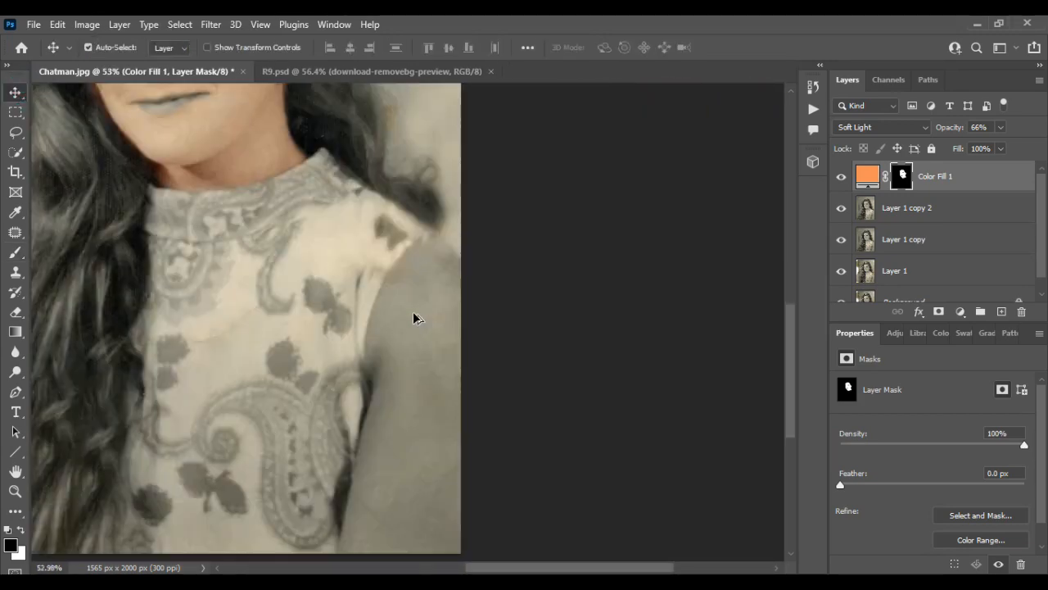
left_click(412, 311)
left_click(901, 179)
left_click(14, 252)
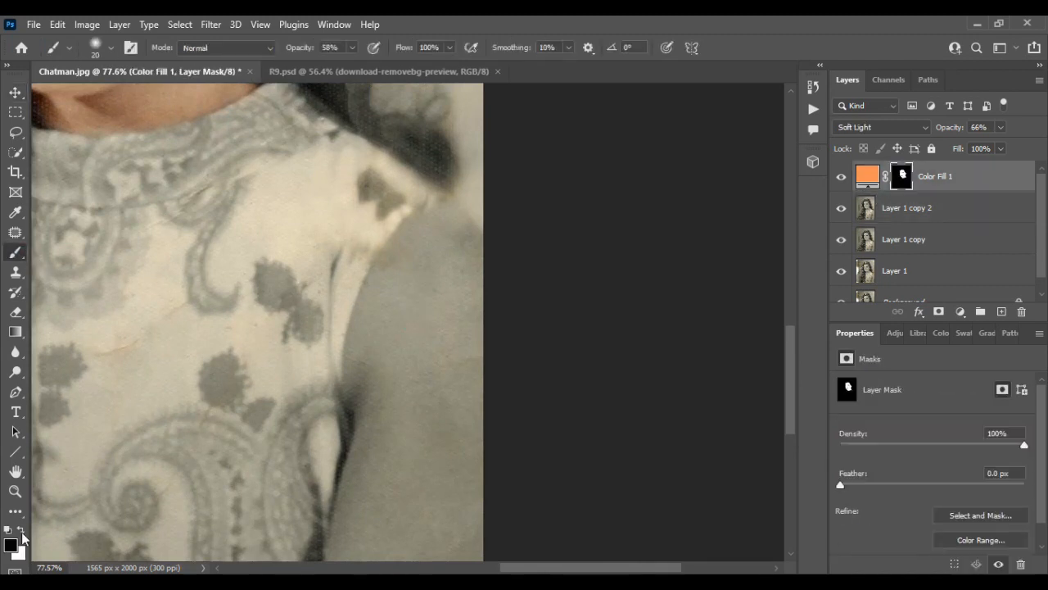
key("x")
scroll(451, 379, "up", 3)
key("bracketright")
key("bracketright")
key("bracketright")
key("bracketright")
key("bracketright")
mouse_move(424, 320)
left_mouse_down()
mouse_move(449, 297)
mouse_move(445, 225)
mouse_move(401, 273)
mouse_move(345, 387)
mouse_move(392, 496)
mouse_move(475, 283)
mouse_move(476, 252)
mouse_move(407, 245)
left_mouse_up()
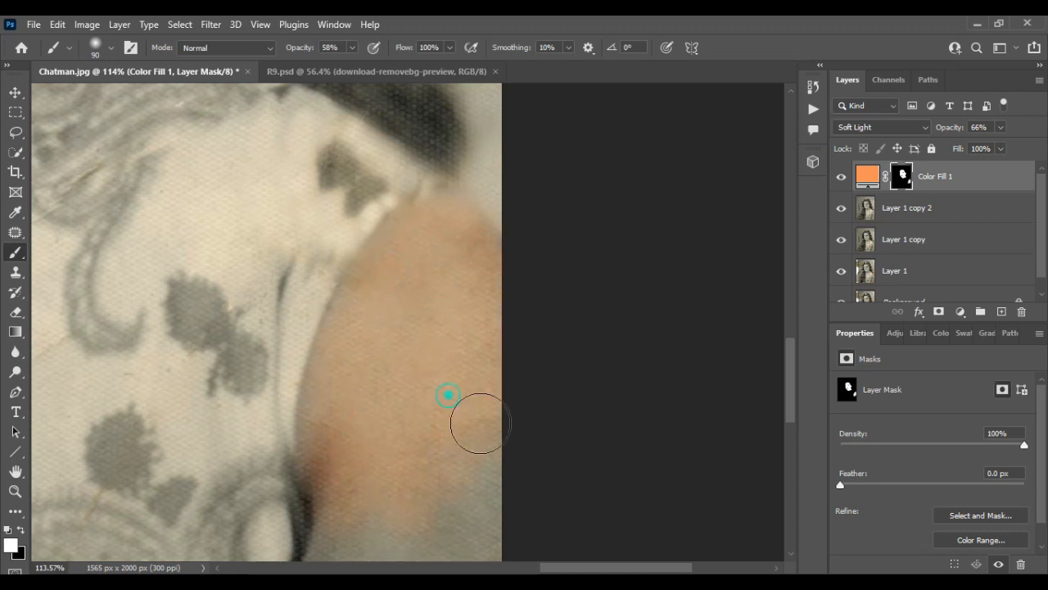
Step: Raise the brush opacity to 100% and paint the skin tone over the lower arm down to the photo's bottom edge
scroll(463, 457, "down", 5)
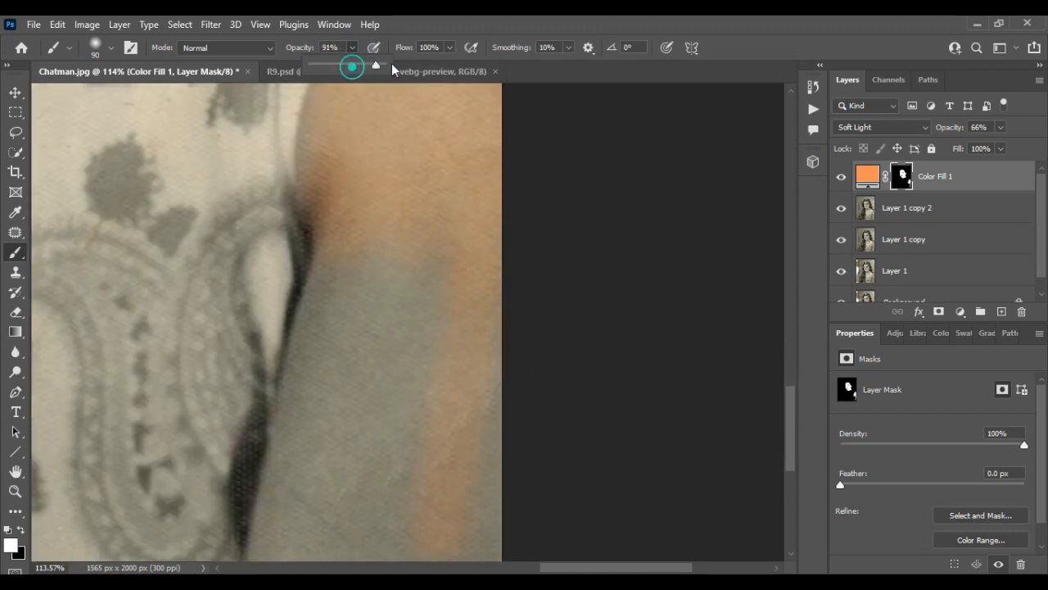
left_click_drag(392, 63, 393, 64)
mouse_move(471, 236)
left_mouse_down()
mouse_move(446, 251)
mouse_move(433, 223)
mouse_move(350, 490)
mouse_move(383, 244)
mouse_move(313, 437)
mouse_move(314, 304)
mouse_move(312, 437)
left_mouse_up()
scroll(312, 437, "down", 3)
mouse_move(300, 285)
left_mouse_down()
mouse_move(359, 460)
mouse_move(373, 321)
mouse_move(452, 254)
mouse_move(462, 321)
mouse_move(484, 276)
mouse_move(453, 378)
left_mouse_up()
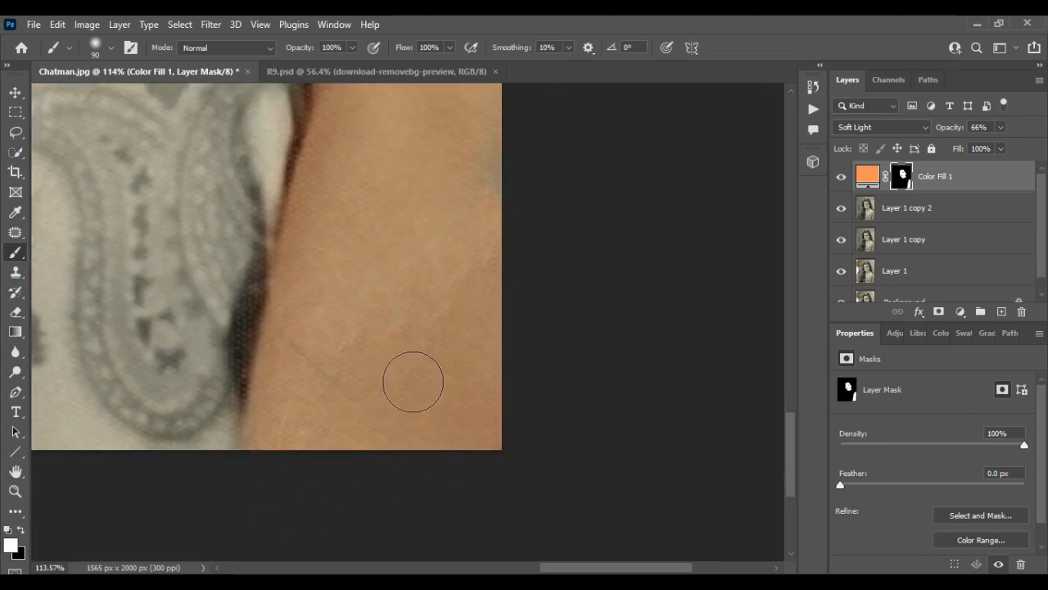
Step: Paint over the shoulder and upper arm again at 100% brush opacity to even out the skin tone
scroll(470, 334, "up", 10)
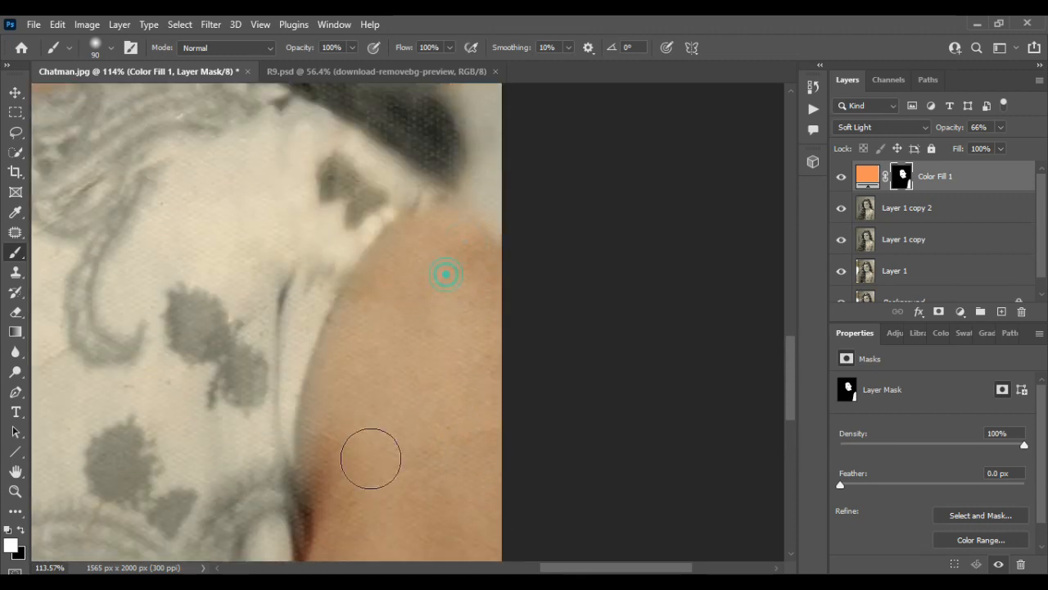
left_click_drag(348, 346, 330, 459)
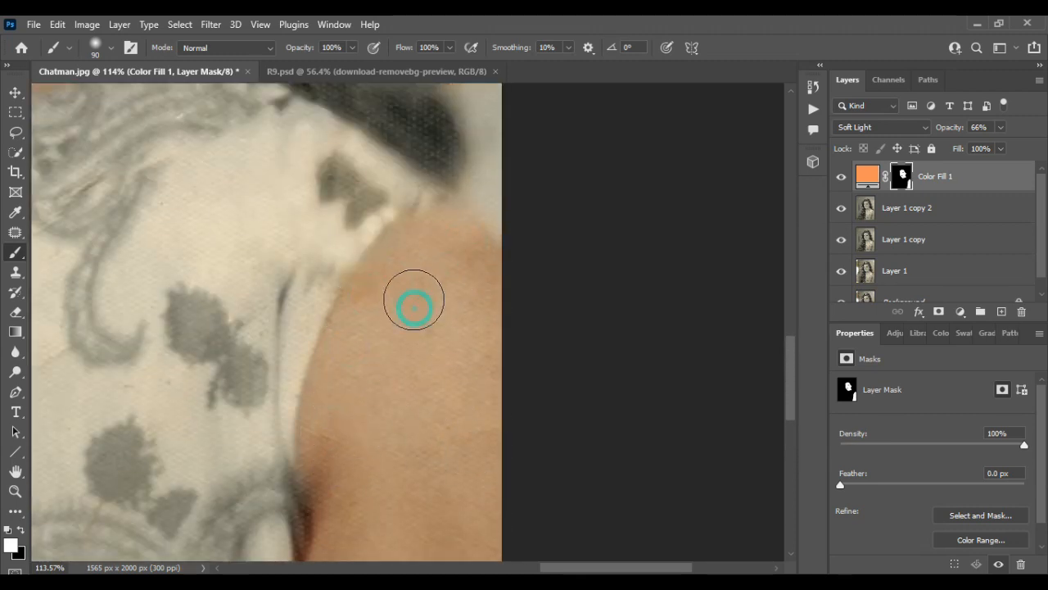
scroll(442, 371, "down", 5)
scroll(443, 372, "left", 1)
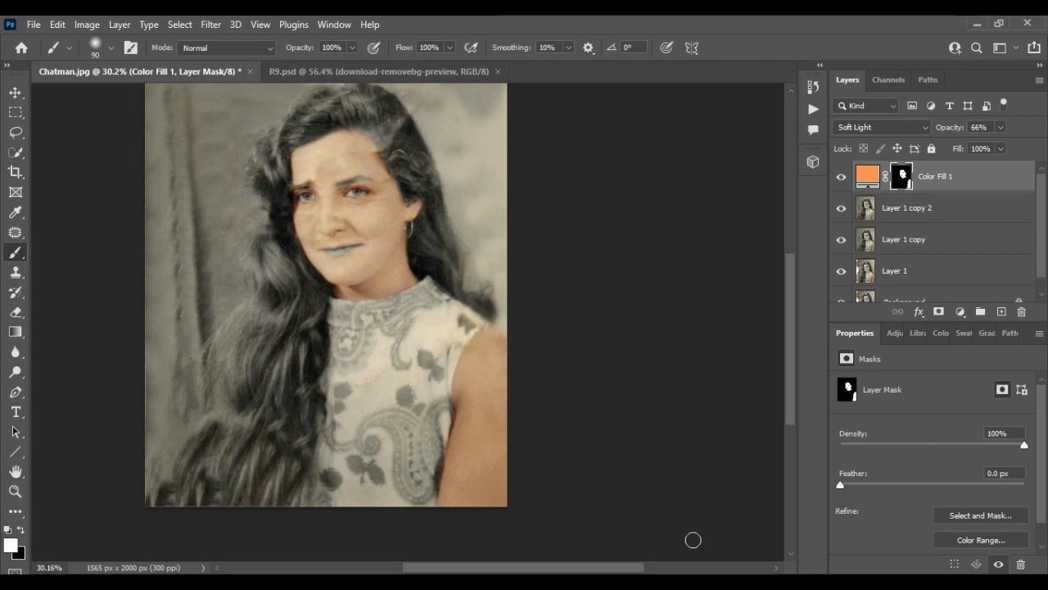
Step: Try merging the Color Fill 1 layer with Layer 1 copy 2
left_click(16, 93)
scroll(331, 342, "left", 1)
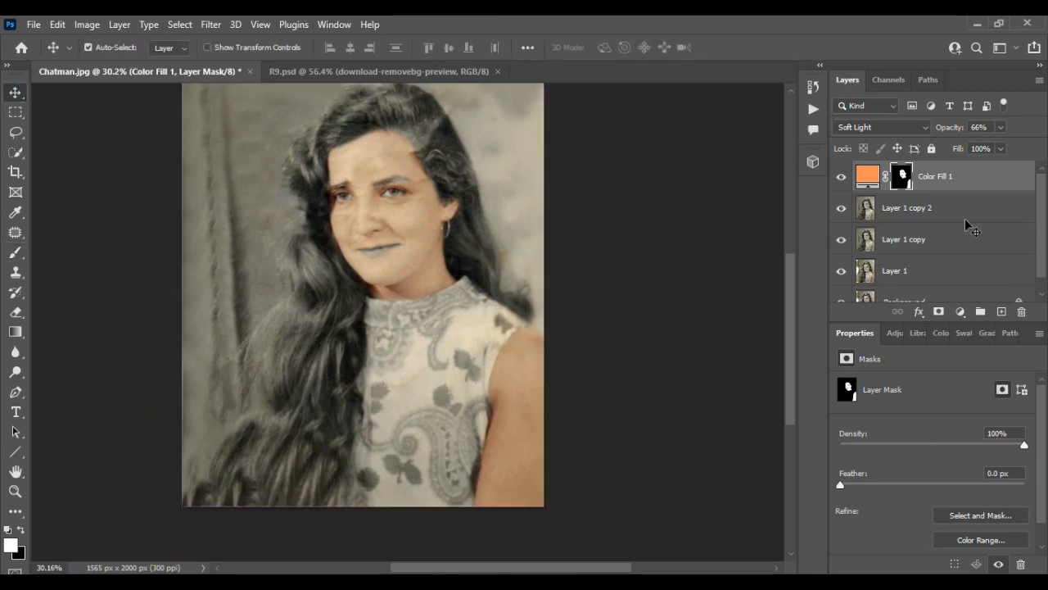
left_click(975, 204, "shift")
key("ctrl+e")
Step: Toggle the merged layer's visibility to compare the portrait with and without the skin tint, and undo the merge
left_click(841, 177)
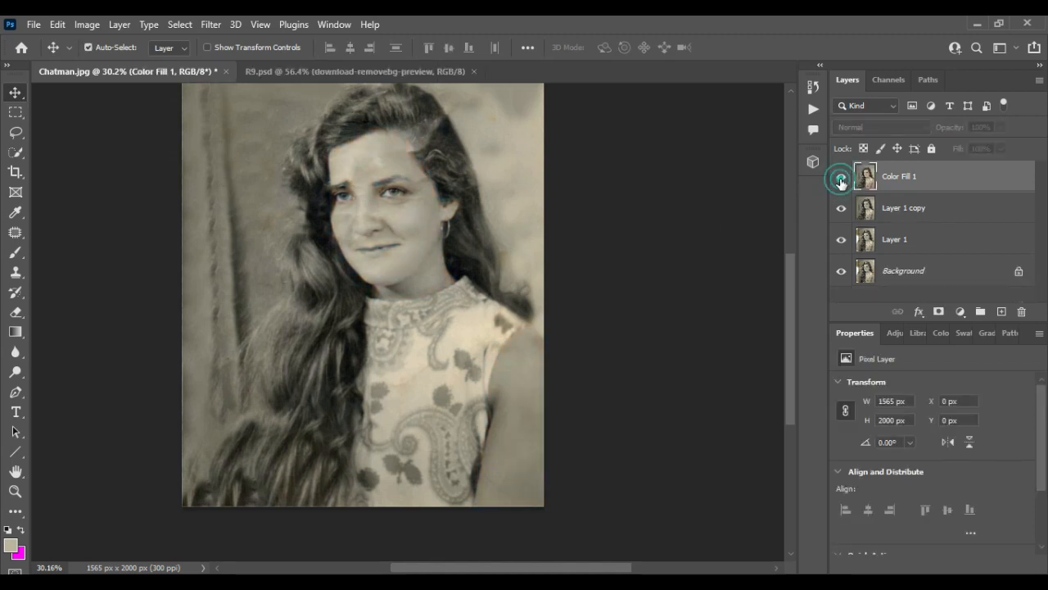
left_click(841, 177)
left_click(841, 177)
left_click(841, 177)
left_click(841, 179)
left_click(841, 179)
left_click(841, 178)
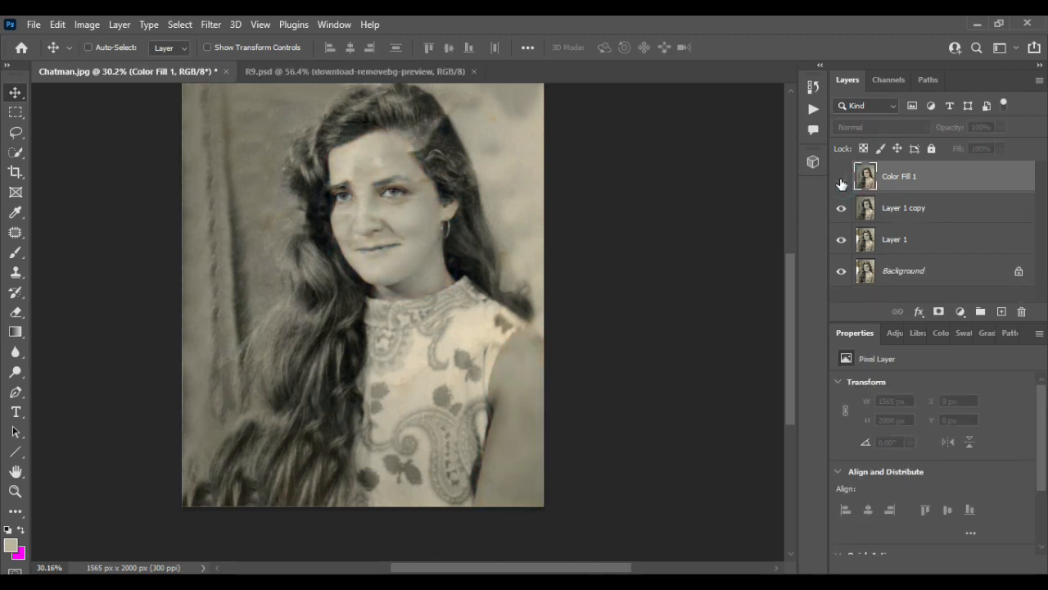
left_click(841, 178)
key("ctrl+z")
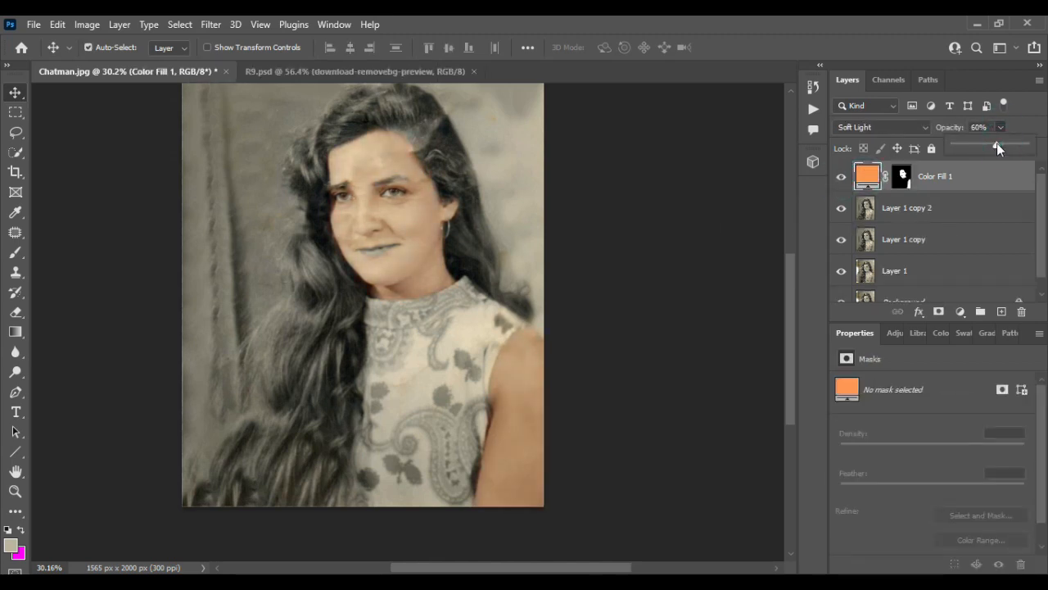
Step: Set the Color Fill 1 layer's opacity to 78% and merge it with Layer 1 copy 2
left_click_drag(1000, 145, 1027, 148)
left_click_drag(1002, 144, 1008, 147)
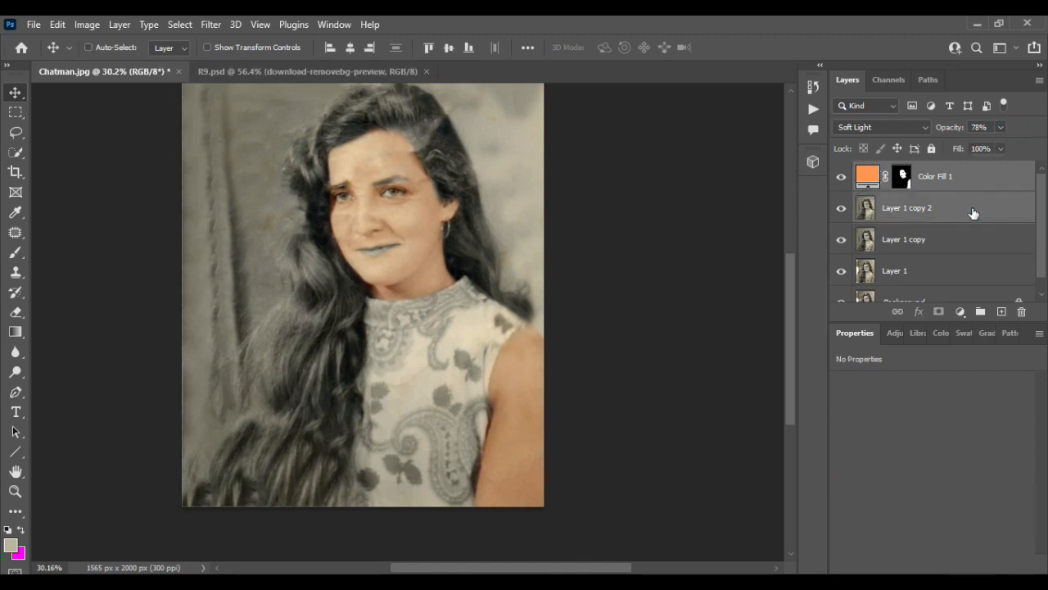
key("ctrl+e")
left_click(842, 177)
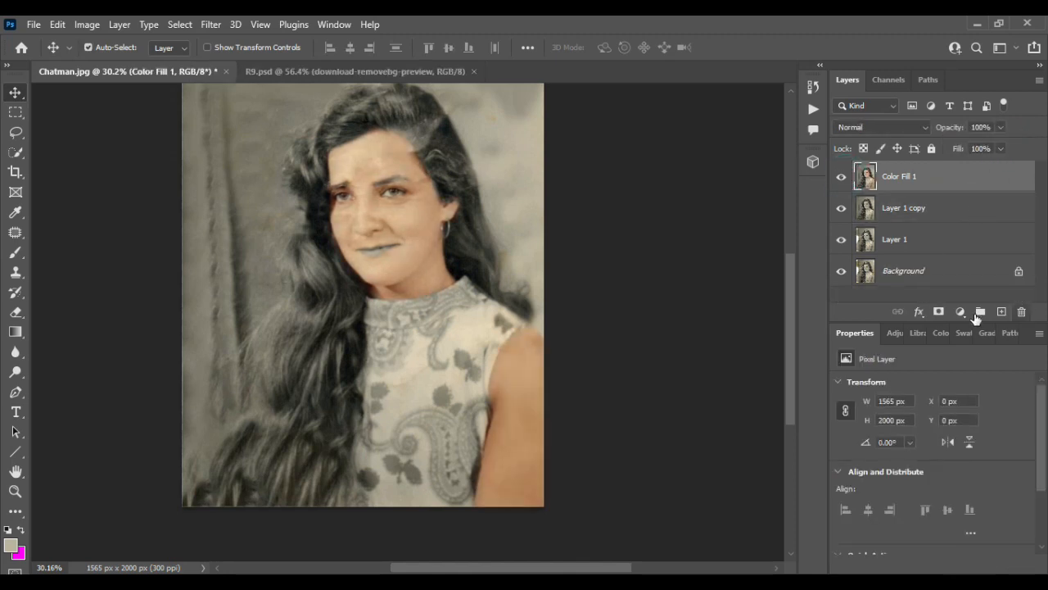
Step: Add a near-black (#010101) Solid Color fill layer and invert its mask to hide the fill
left_click(961, 312)
left_click(950, 36)
left_click(579, 362)
left_click(906, 163)
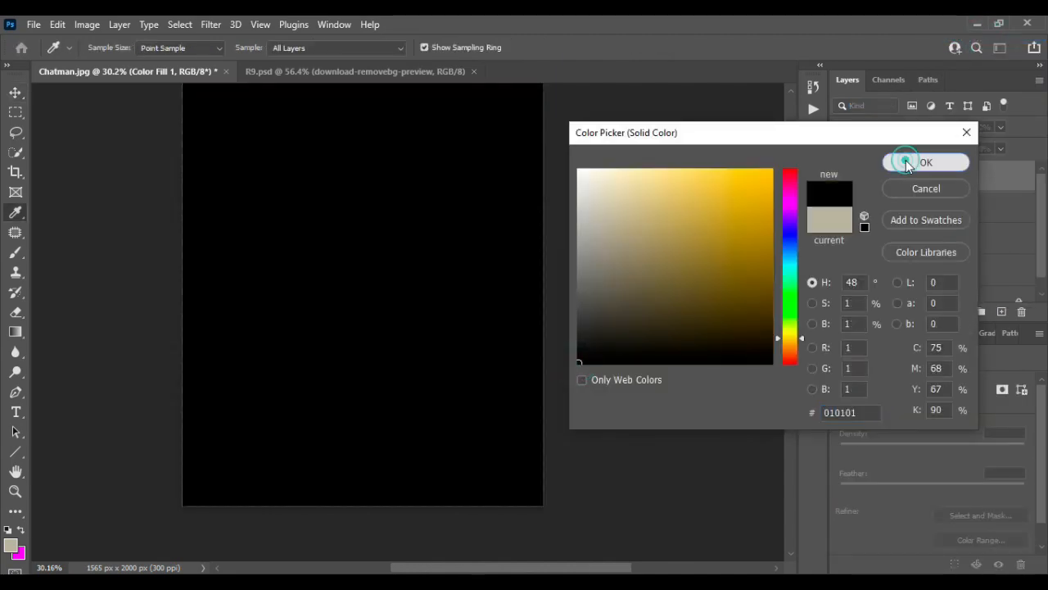
left_click(901, 176)
key("ctrl+i")
Step: Enlarge the brush to size 200, try a stroke on the mask over the long hair, and undo it
left_click(16, 248)
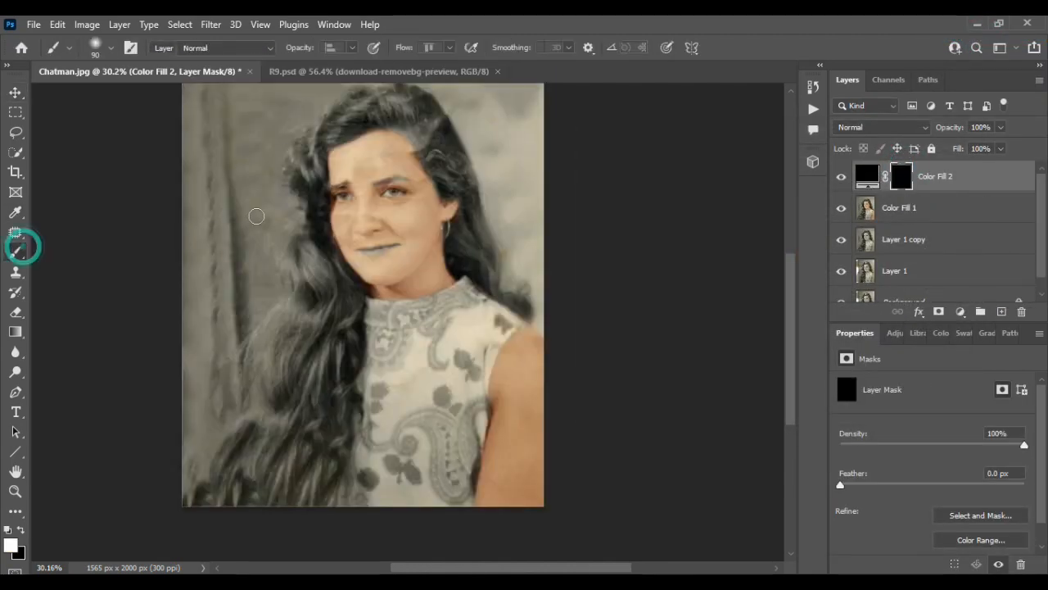
scroll(297, 304, "up", 8)
key("bracketright")
key("bracketright")
key("bracketright")
key("bracketright")
key("bracketright")
left_click_drag(311, 269, 291, 318)
key("ctrl+z")
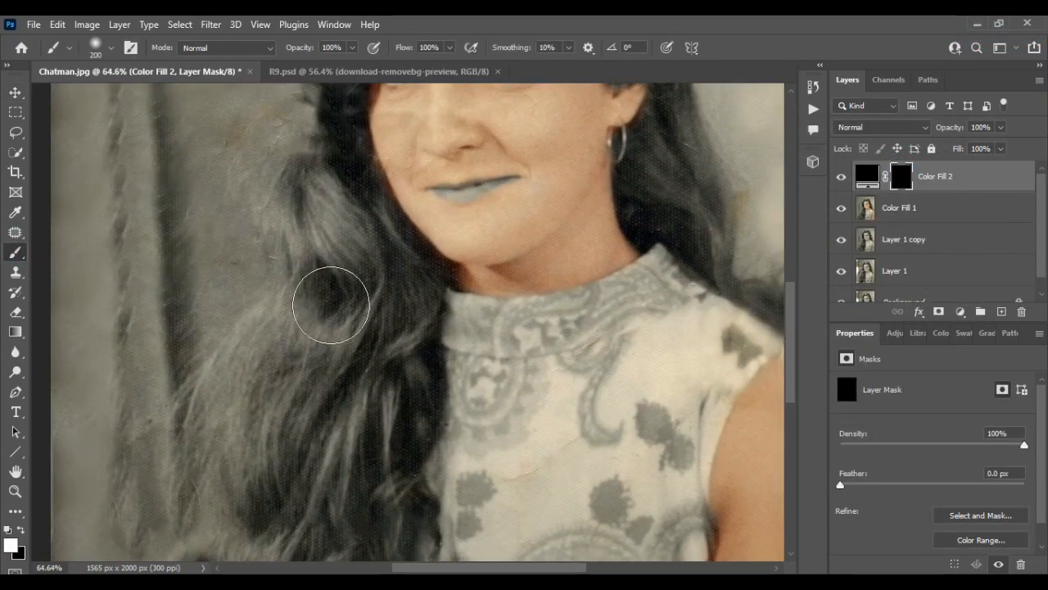
Step: Set the Color Fill 2 layer's blend mode to Soft Light and the brush opacity to 62%
left_click(880, 127)
left_click(857, 322)
left_click(352, 47)
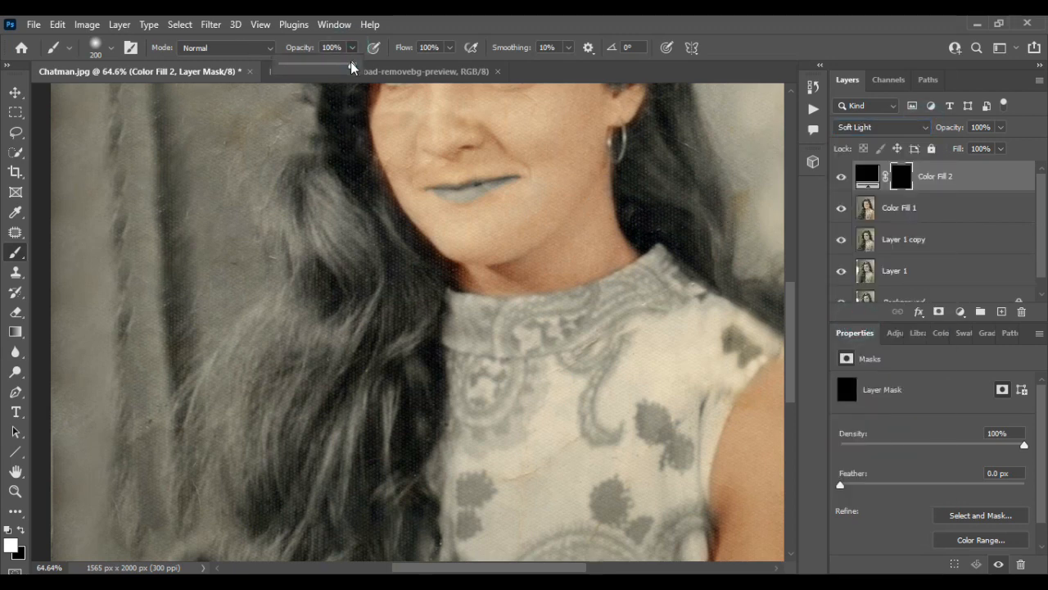
left_click_drag(351, 67, 324, 67)
Step: Paint white on the Color Fill 2 mask over the long hair from beside the neck to the photo's bottom edge
mouse_move(321, 127)
left_mouse_down()
mouse_move(313, 314)
mouse_move(333, 430)
left_mouse_up()
scroll(336, 377, "down", 5)
scroll(335, 376, "down", 3)
mouse_move(300, 364)
left_mouse_down()
mouse_move(284, 243)
mouse_move(162, 492)
mouse_move(351, 264)
mouse_move(304, 393)
mouse_move(377, 326)
left_mouse_up()
scroll(328, 484, "up", 3)
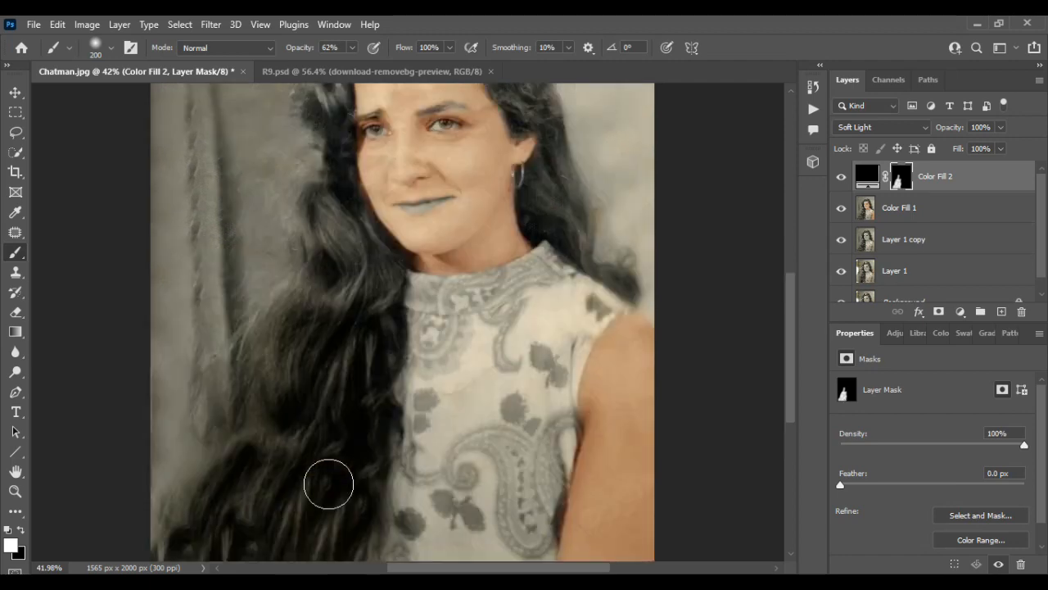
scroll(328, 484, "up", 3)
mouse_move(316, 274)
left_mouse_down()
mouse_move(298, 327)
mouse_move(387, 367)
mouse_move(349, 344)
left_mouse_up()
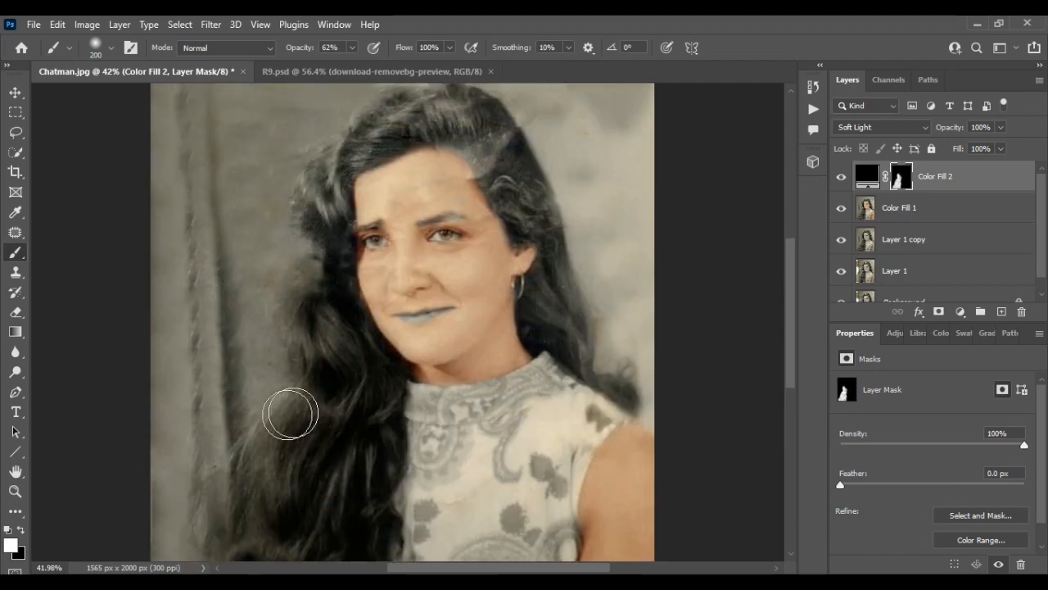
Step: Undo the last stroke and repaint the mask over the hair beside the forehead and cheek
scroll(290, 413, "up", 3)
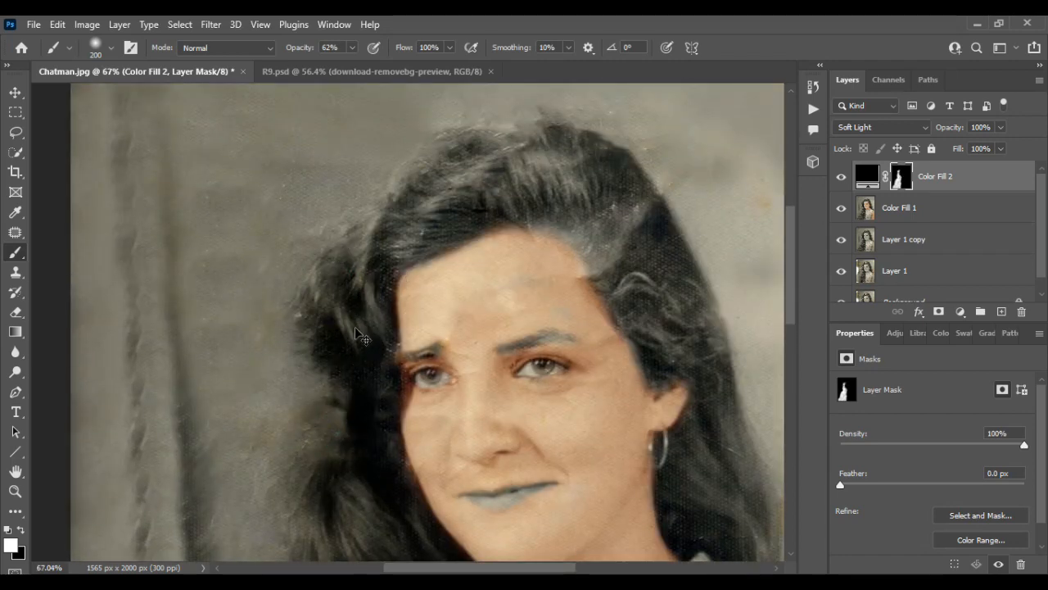
key("ctrl+z")
left_click_drag(336, 311, 365, 273)
left_click_drag(342, 466, 353, 473)
scroll(302, 270, "down", 1)
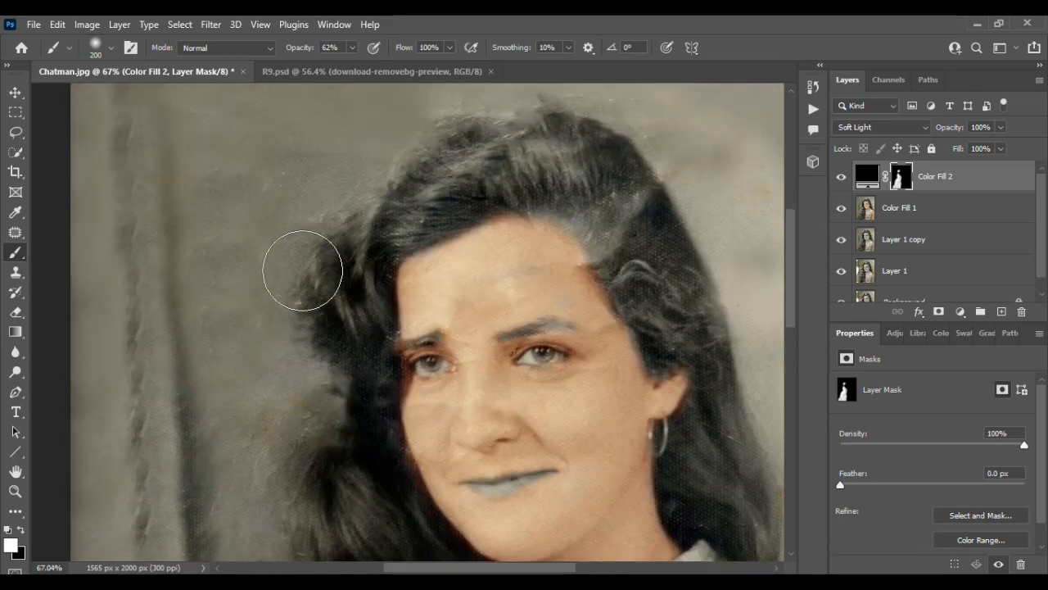
Step: Paint the mask over the hair on top of the head and the curls above the ear, reducing the brush to size 125
scroll(302, 270, "up", 1)
mouse_move(554, 225)
left_mouse_down()
mouse_move(494, 227)
mouse_move(385, 271)
mouse_move(636, 269)
left_mouse_up()
key("bracketleft")
key("bracketleft")
key("bracketleft")
mouse_move(582, 217)
left_mouse_down()
mouse_move(526, 202)
mouse_move(587, 206)
mouse_move(578, 237)
left_mouse_up()
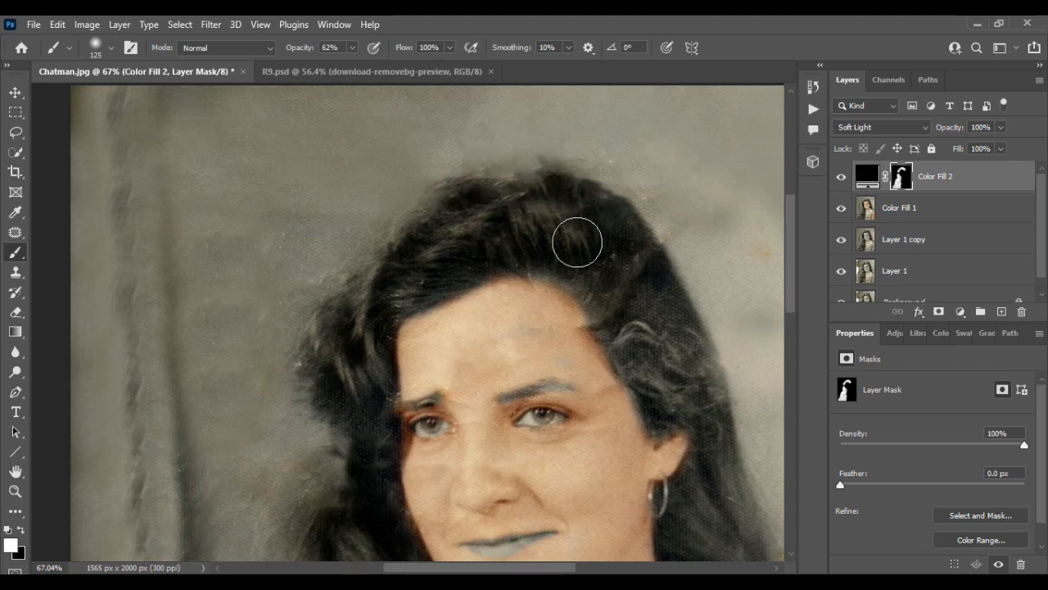
mouse_move(639, 316)
left_mouse_down()
mouse_move(662, 383)
mouse_move(623, 344)
mouse_move(670, 416)
mouse_move(693, 371)
left_mouse_up()
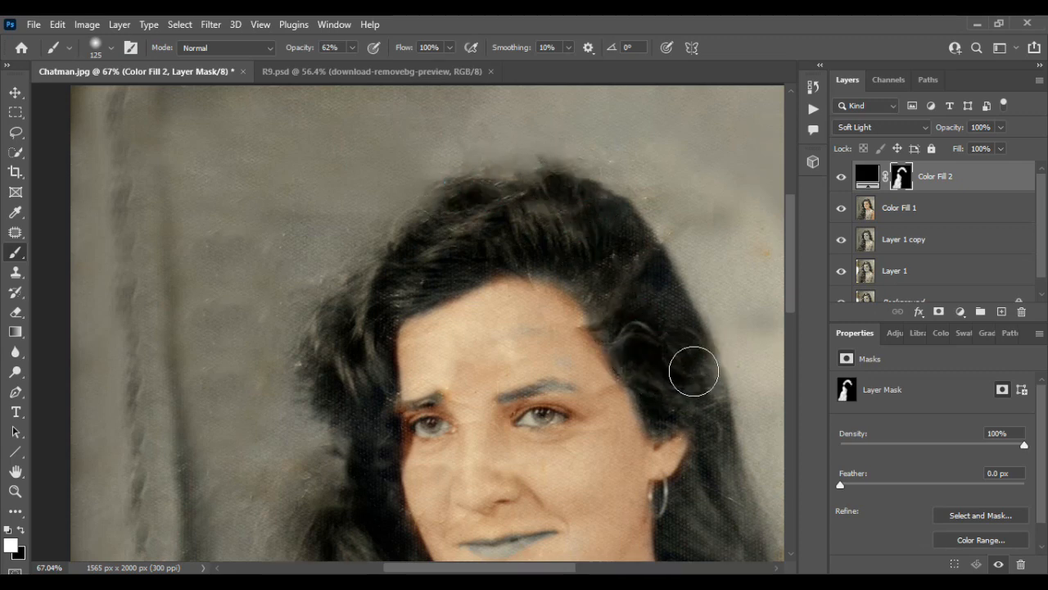
Step: Paint the mask over the hair behind the ear down to the shoulder, and reduce the brush size to 90
scroll(642, 369, "right", 3)
scroll(633, 366, "down", 3)
scroll(633, 366, "up", 2)
mouse_move(523, 219)
left_mouse_down()
mouse_move(522, 329)
mouse_move(505, 400)
mouse_move(524, 475)
mouse_move(585, 475)
mouse_move(614, 519)
left_mouse_up()
scroll(595, 494, "down", 3)
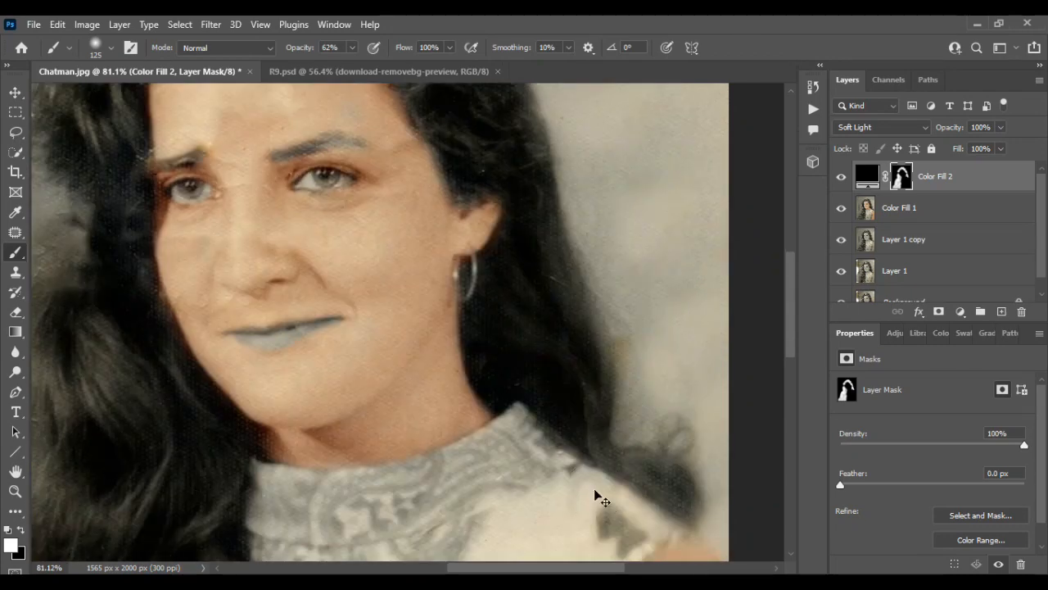
scroll(602, 500, "right", 3)
mouse_move(542, 456)
left_mouse_down()
mouse_move(601, 461)
mouse_move(550, 461)
mouse_move(509, 302)
mouse_move(497, 351)
left_mouse_up()
scroll(487, 354, "down", 2)
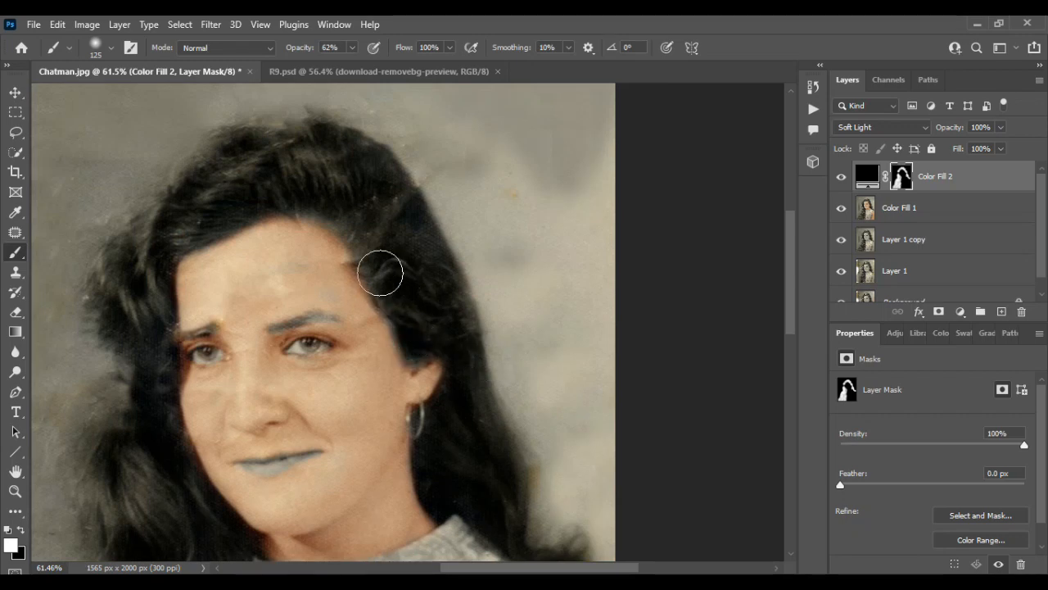
key("bracketleft")
key("bracketleft")
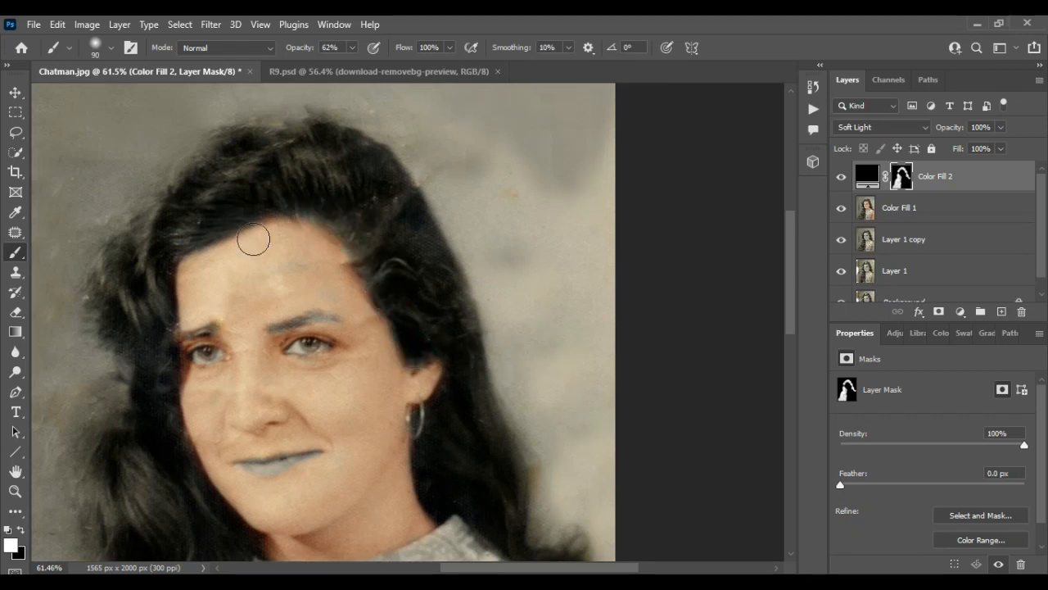
Step: Merge the Color Fill 2 layer with the Color Fill 1 layer beneath it
scroll(266, 221, "down", 5)
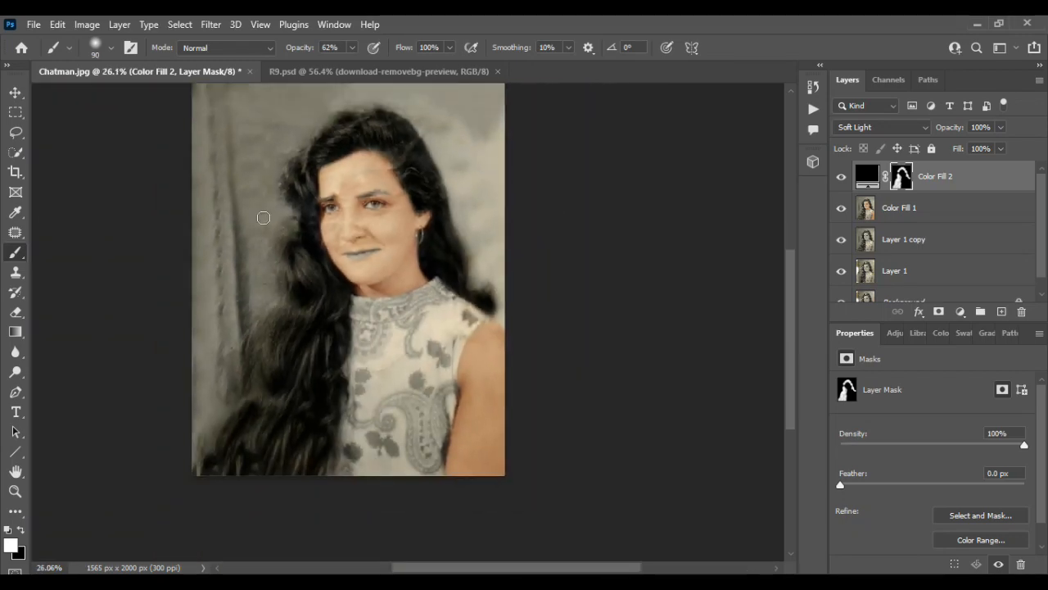
scroll(316, 304, "down", 1)
key("v")
scroll(314, 280, "up", 2)
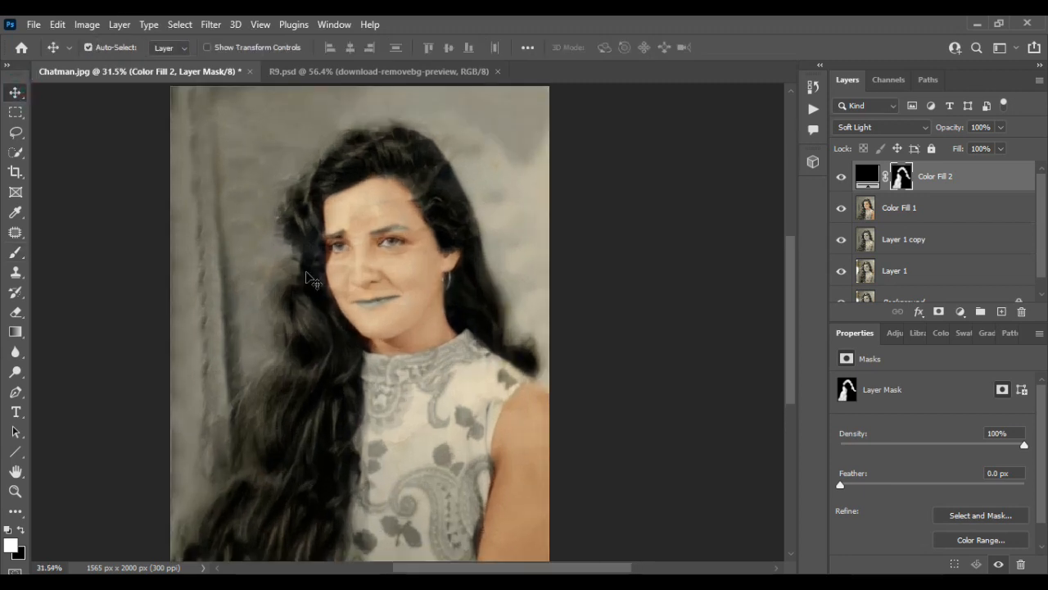
left_click(938, 208, "shift")
key("ctrl+e")
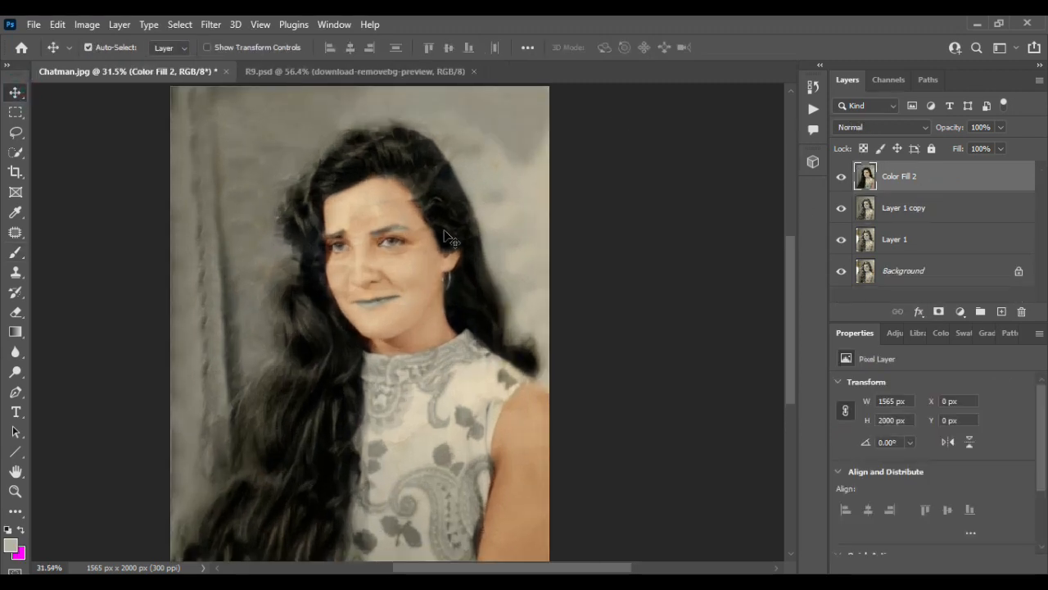
Step: Apply Auto Tone and Auto Color to the merged portrait layer
scroll(398, 288, "down", 1)
key("ctrl+shift+l")
key("ctrl+shift+b")
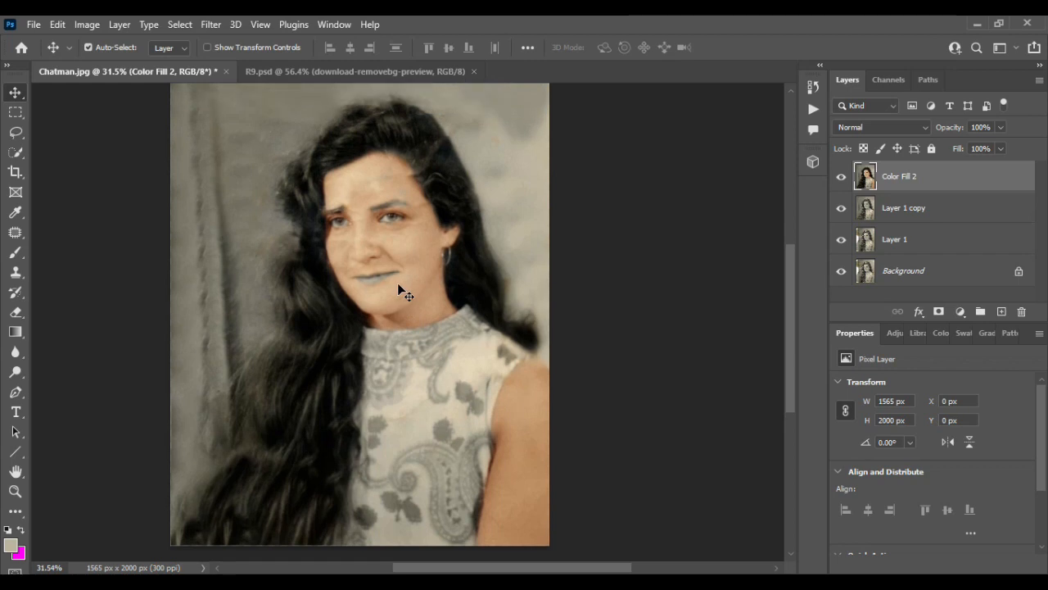
Step: Add a new empty layer above Color Fill 2 and choose the Brush tool for the eyebrows
scroll(399, 289, "up", 1)
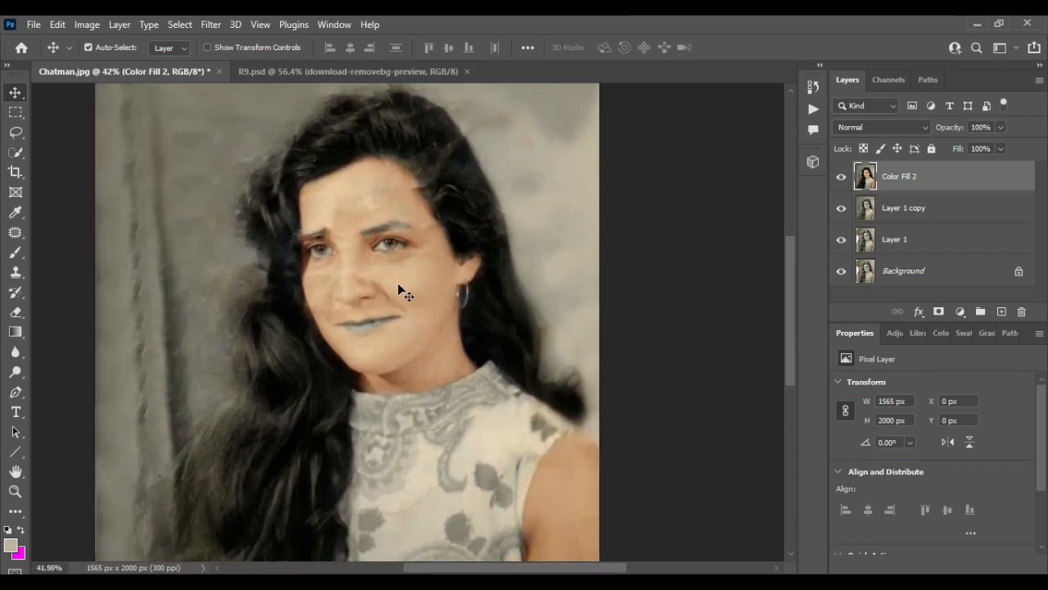
scroll(414, 340, "up", 4)
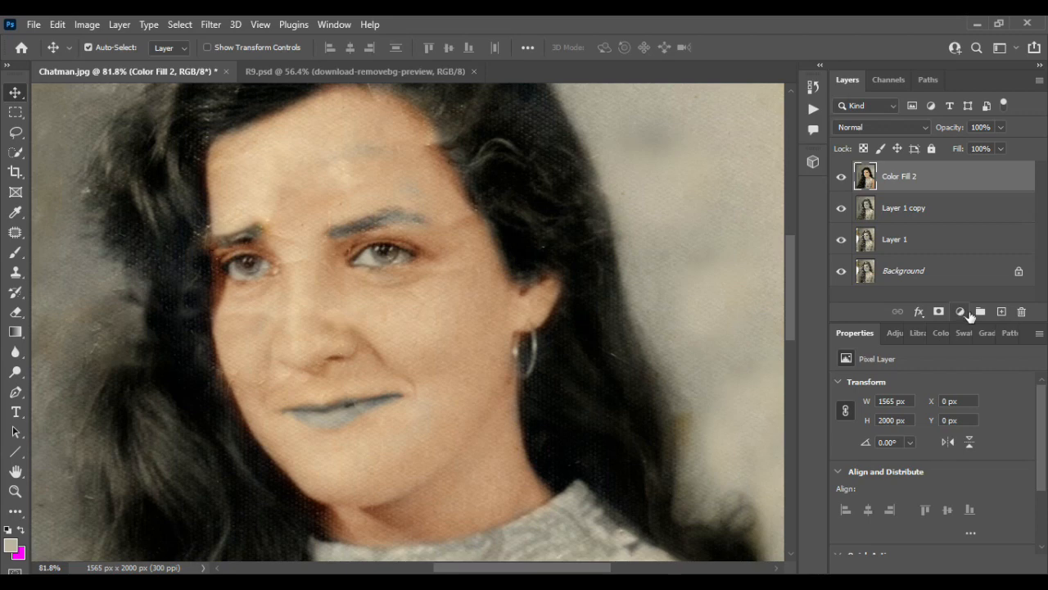
left_click(1001, 311)
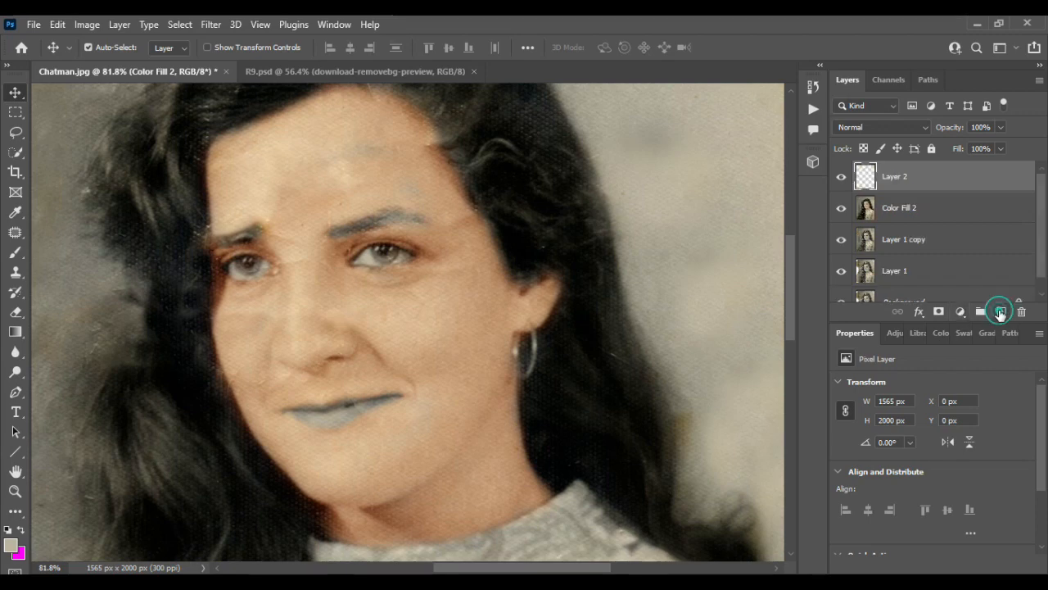
left_click(15, 253)
Step: Try painting the eyebrow above the fully visible eye in dark grey (#5e5c56) with a size 30 brush, and undo the strokes
left_click(11, 545)
left_click(334, 406)
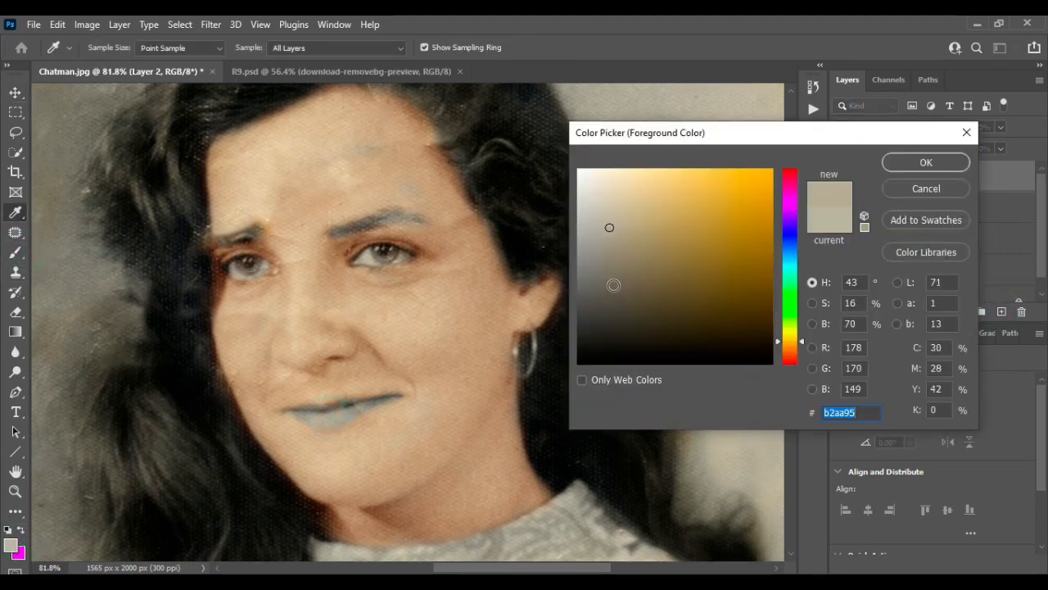
left_click(898, 166)
scroll(352, 227, "up", 3)
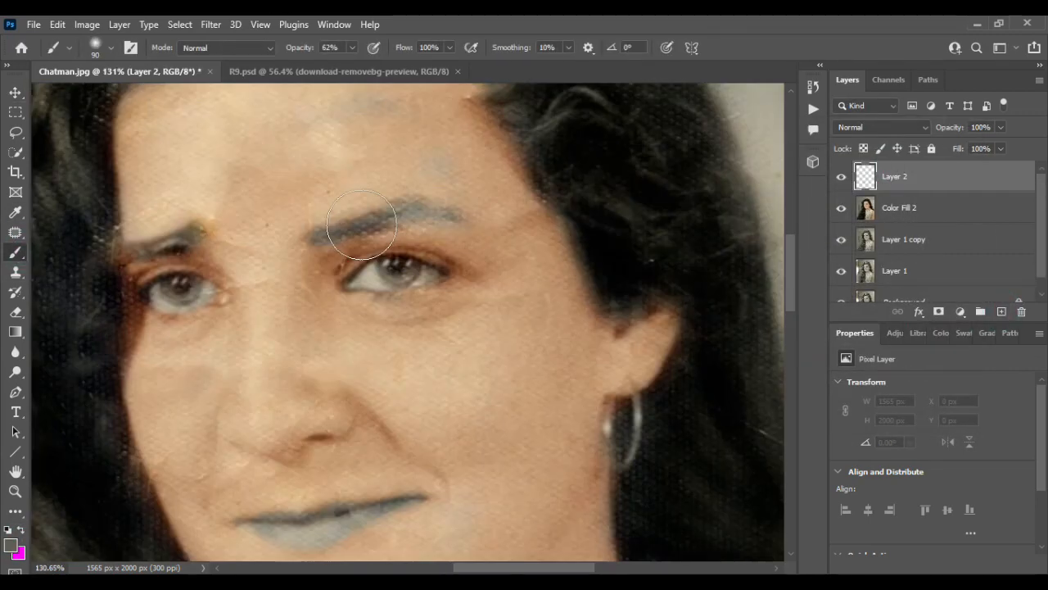
mouse_move(357, 227)
left_mouse_down()
mouse_move(403, 215)
mouse_move(436, 226)
left_mouse_up()
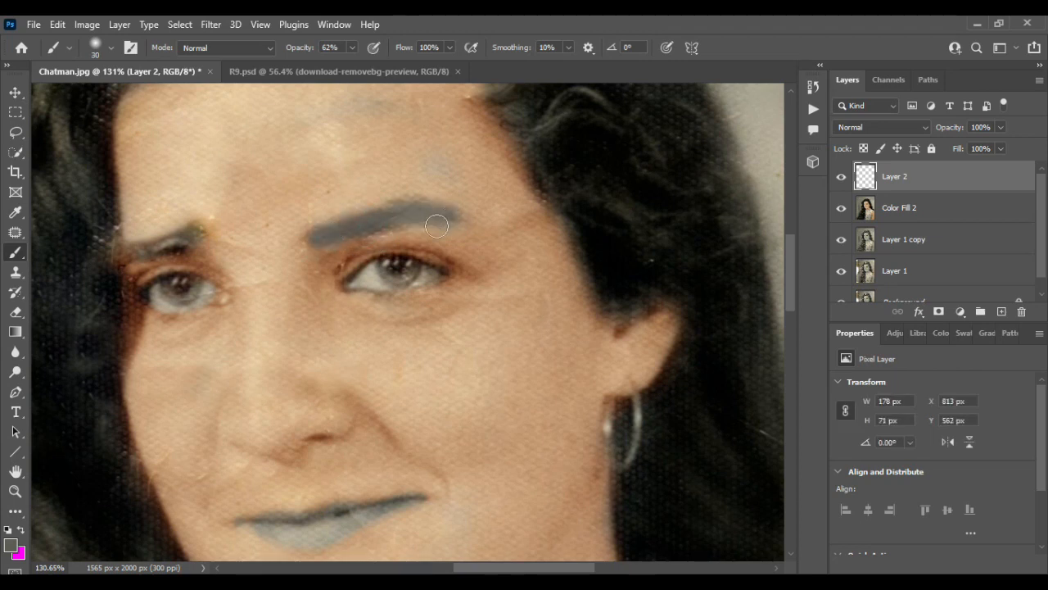
key("ctrl+z")
key("ctrl+z")
Step: Set the foreground color to black and paint over both eyebrows with the size 30 brush at 62% opacity
left_click(10, 544)
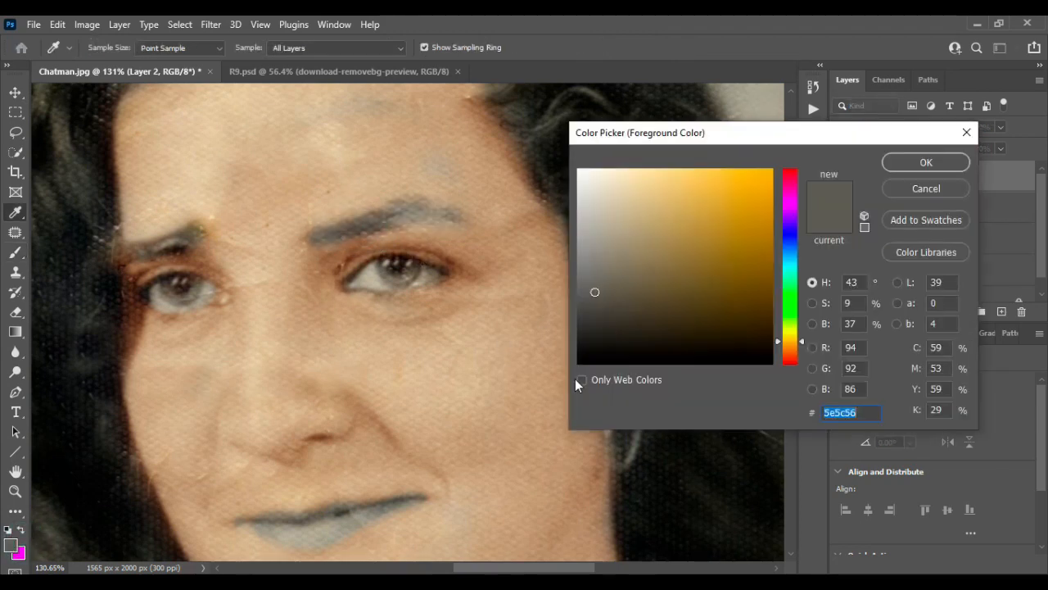
left_click(579, 362)
left_click(938, 163)
mouse_move(324, 239)
left_mouse_down()
mouse_move(427, 211)
mouse_move(452, 218)
left_mouse_up()
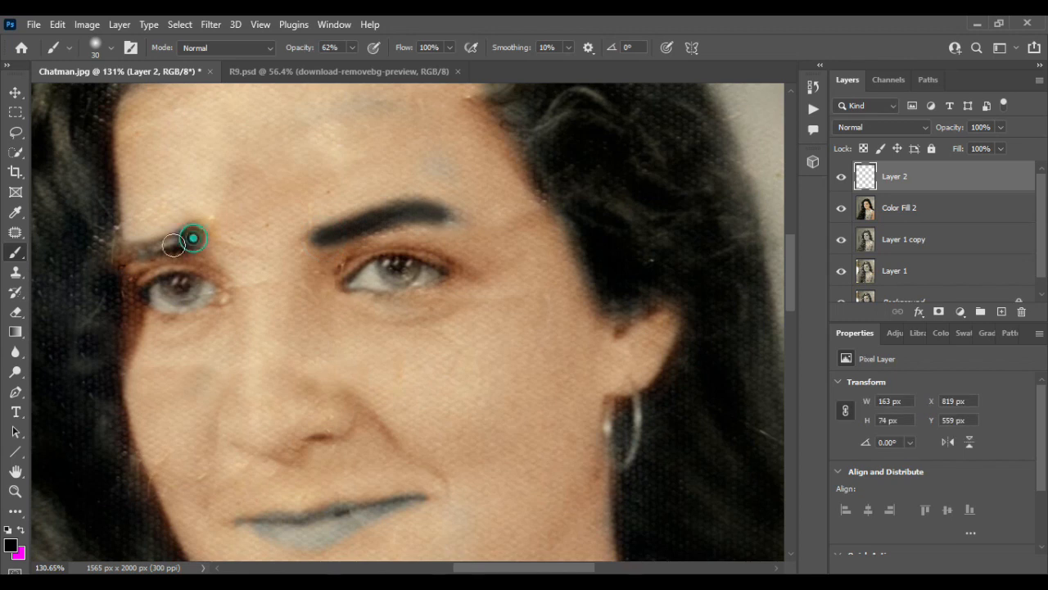
left_click_drag(188, 236, 129, 252)
Step: Set the eyebrow layer's blend mode to Overlay and lower its opacity to 51%
key("v")
left_click(924, 127)
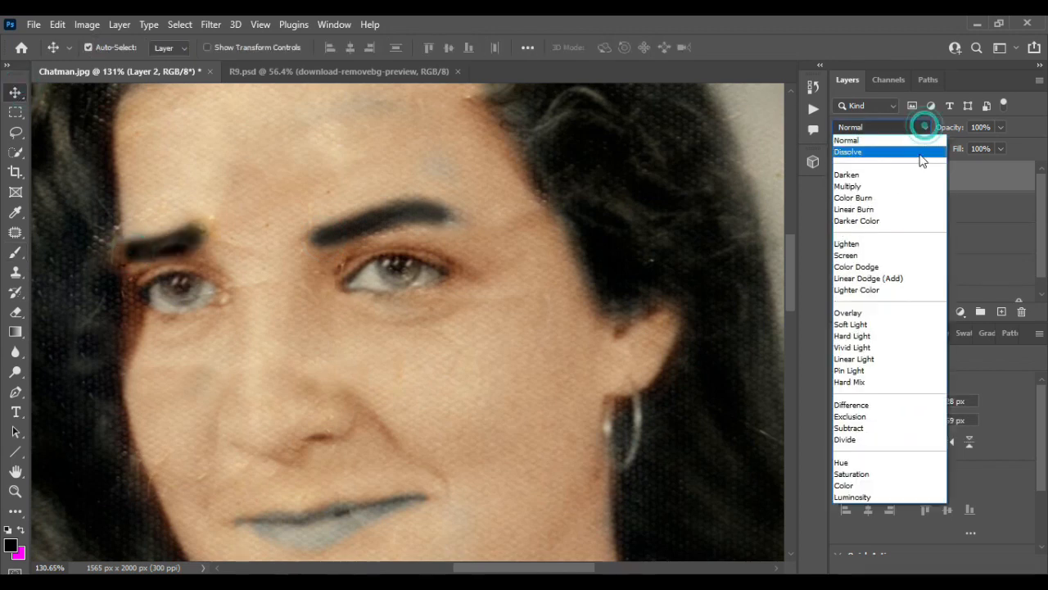
left_click(868, 315)
left_click_drag(997, 149, 967, 148)
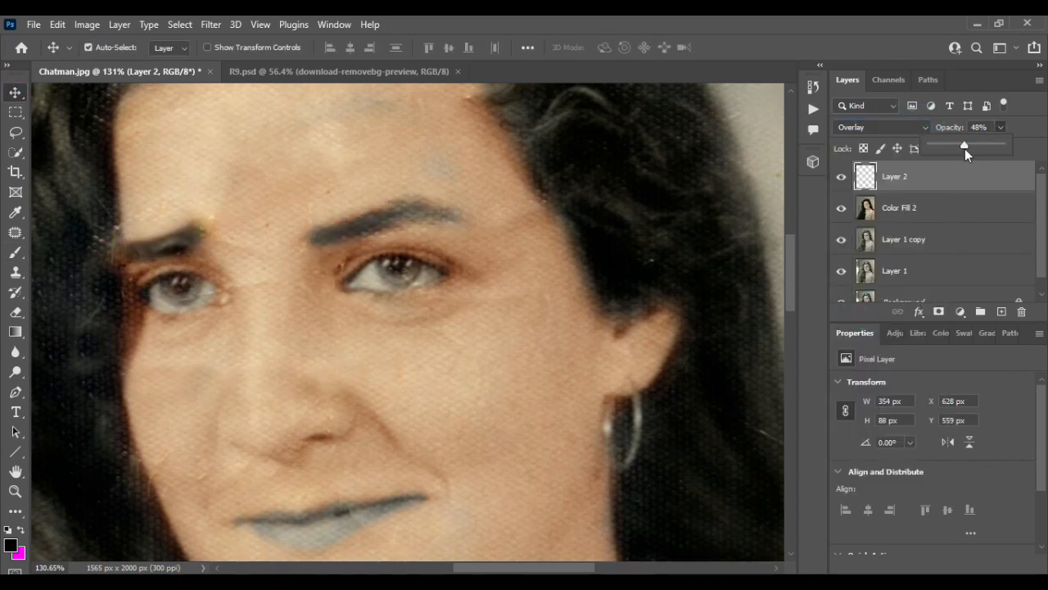
Step: Merge the eyebrow layer with the Color Fill 2 layer
scroll(407, 269, "down", 2)
scroll(407, 269, "up", 3)
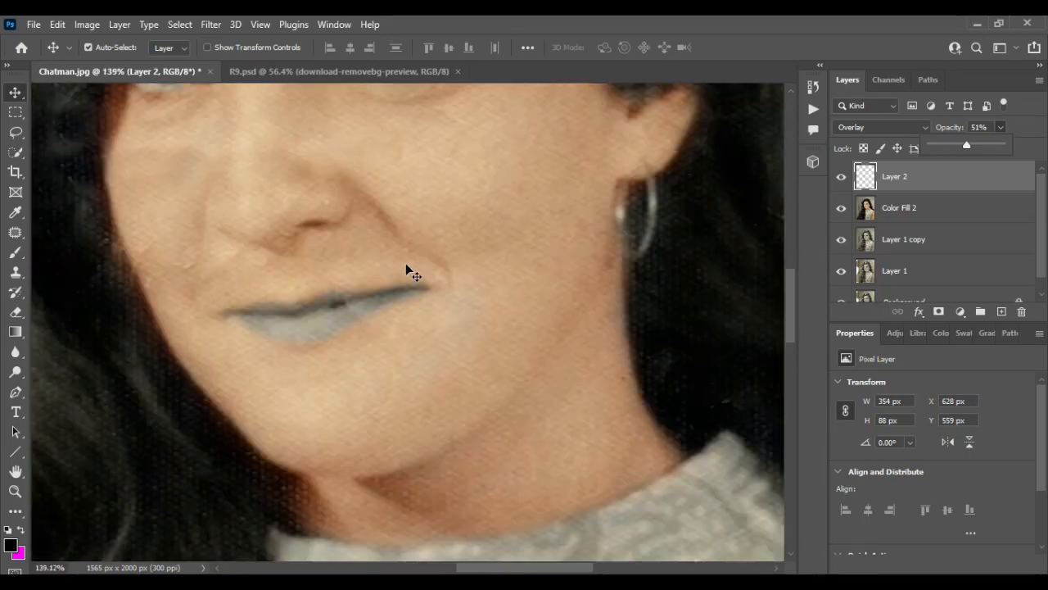
left_click(948, 213, "ctrl")
key("ctrl+e")
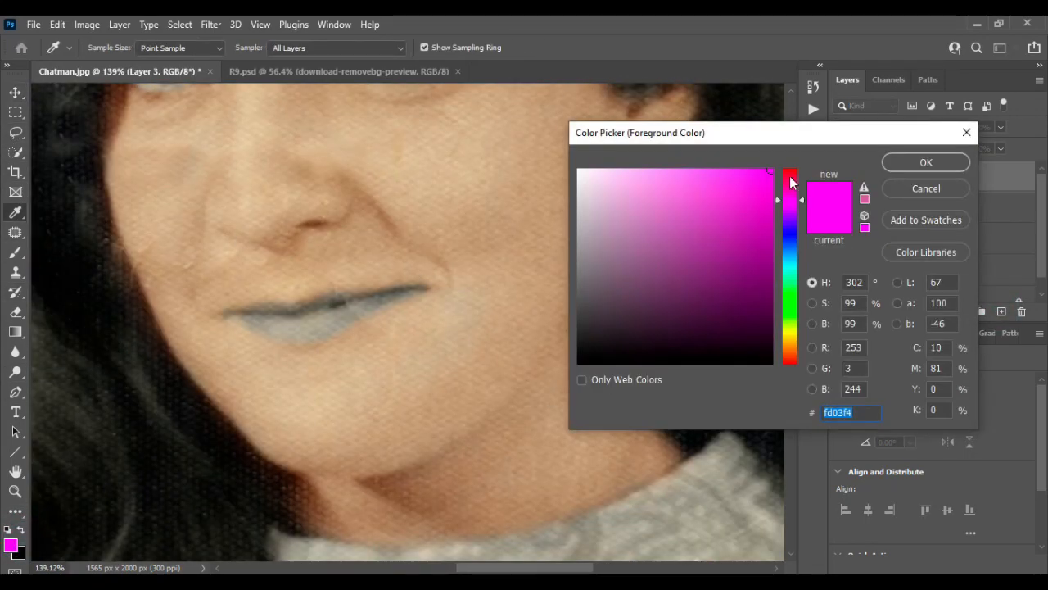
Step: Set the foreground color to red, paint over both lips with the size 30 brush, and set the layer's blend mode to Multiply
left_click(791, 172)
left_click(922, 162)
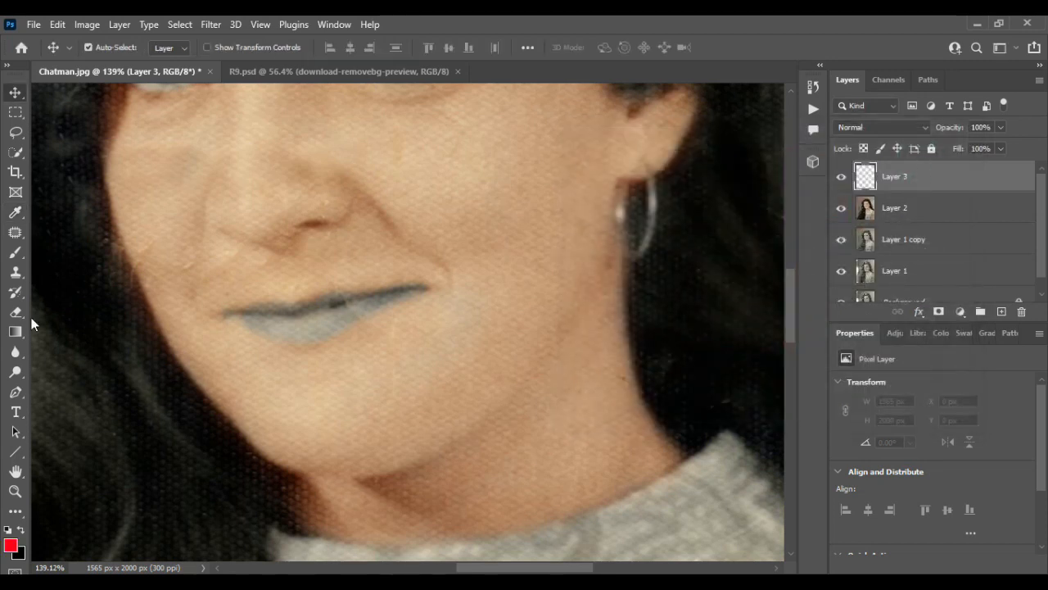
key("b")
scroll(304, 327, "up", 3)
left_click_drag(364, 295, 272, 308)
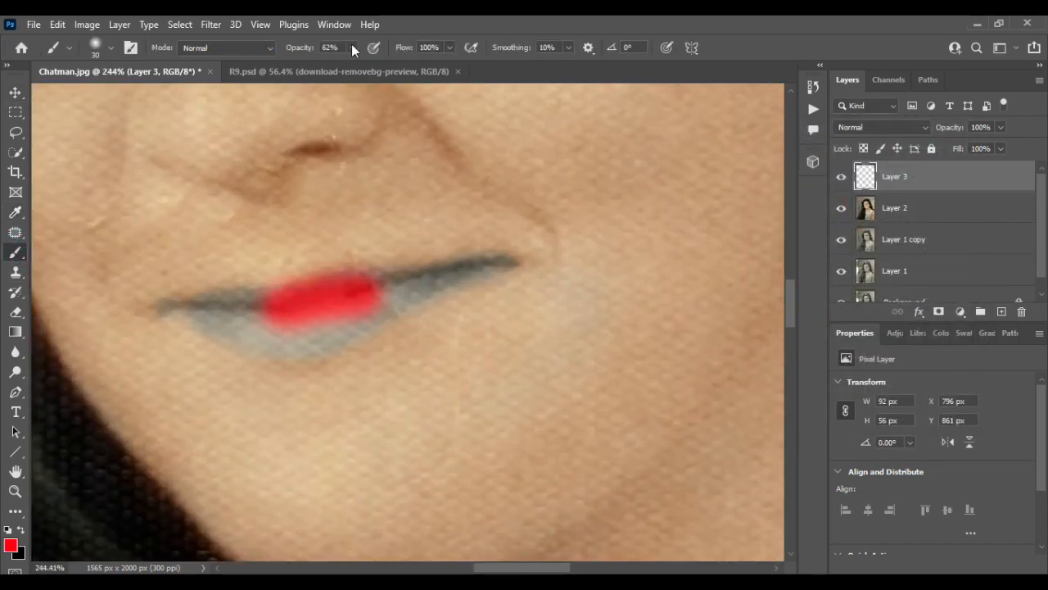
mouse_move(353, 294)
left_mouse_down()
mouse_move(179, 307)
mouse_move(282, 331)
mouse_move(454, 276)
left_mouse_up()
key("v")
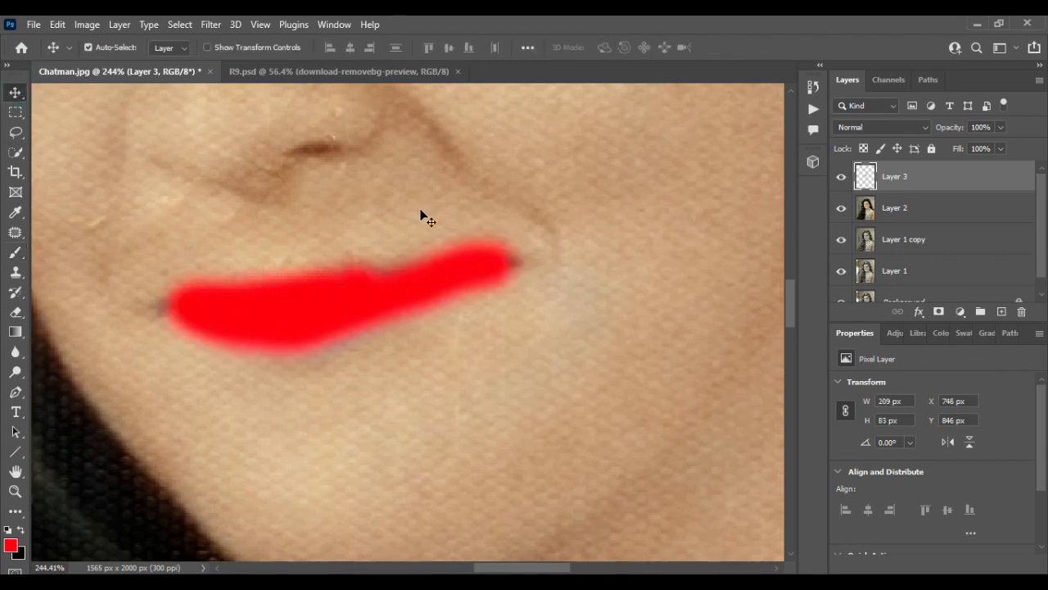
left_click(925, 127)
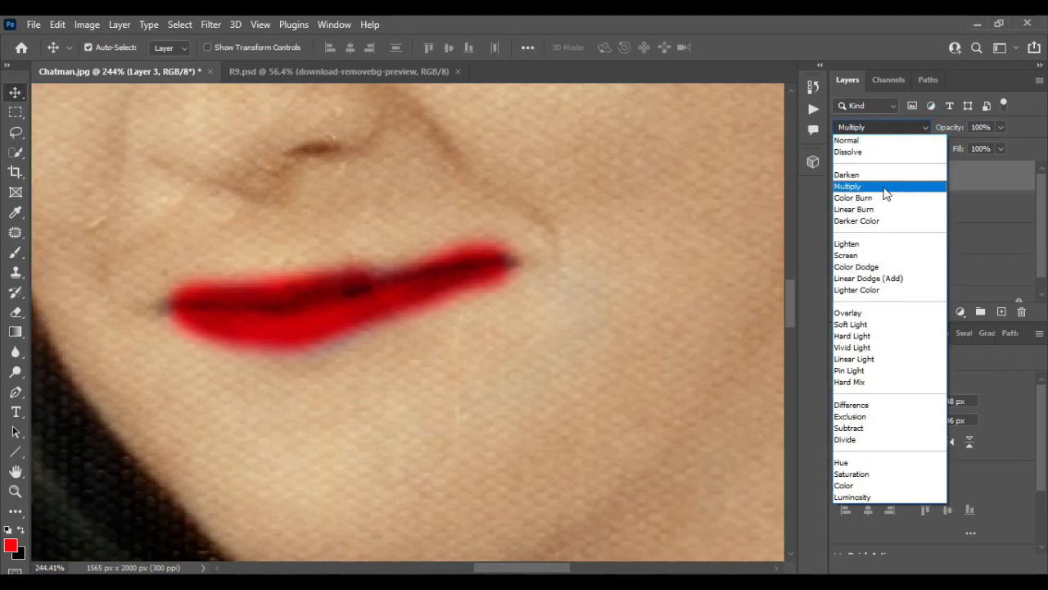
left_click(889, 186)
Step: Add a mask to the lip layer and paint black with a size 20 brush along the lip edges to trim the red overspill
key("b")
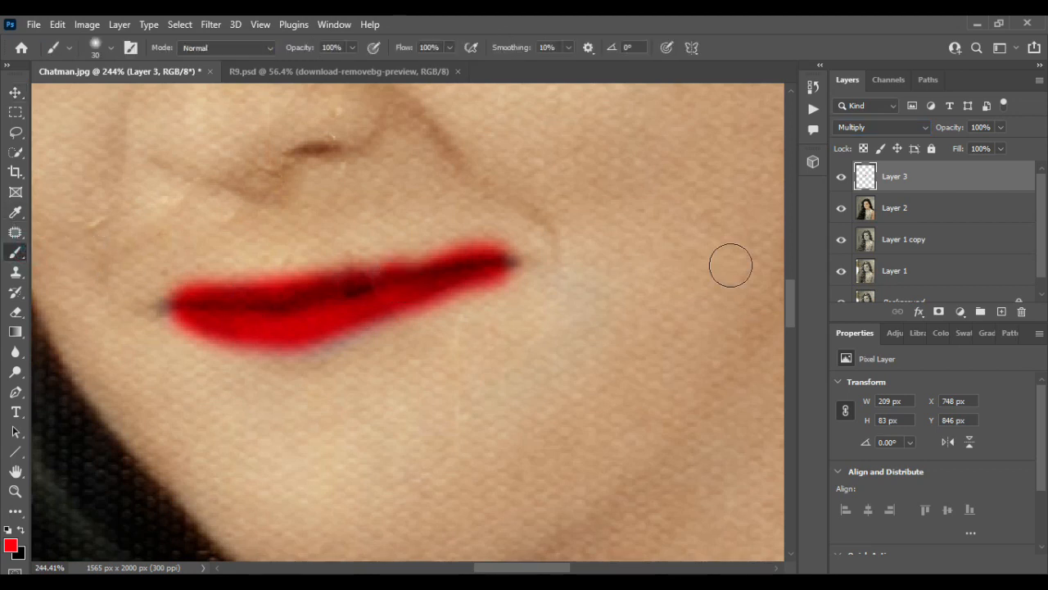
left_click(939, 312)
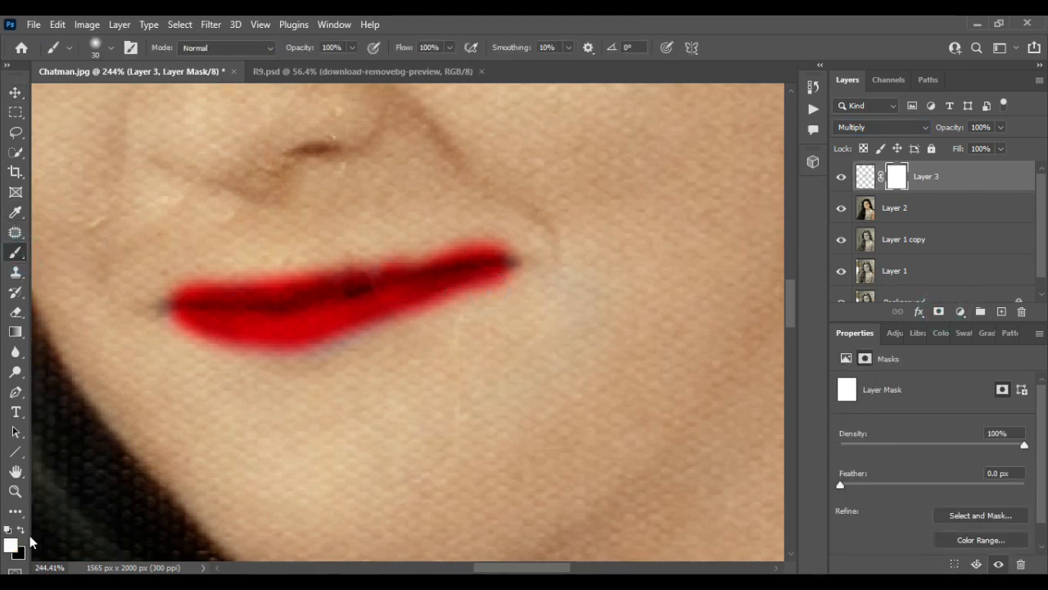
scroll(461, 313, "up", 2)
key("bracketleft")
key("bracketleft")
key("bracketleft")
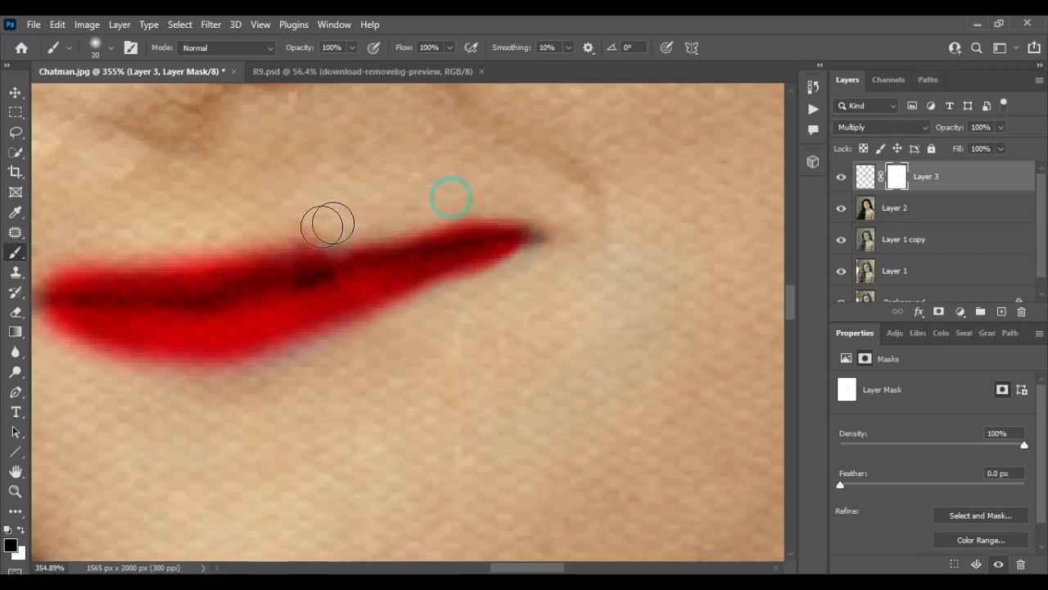
scroll(237, 239, "left", 2)
mouse_move(349, 222)
left_mouse_down()
mouse_move(174, 250)
mouse_move(355, 236)
left_mouse_up()
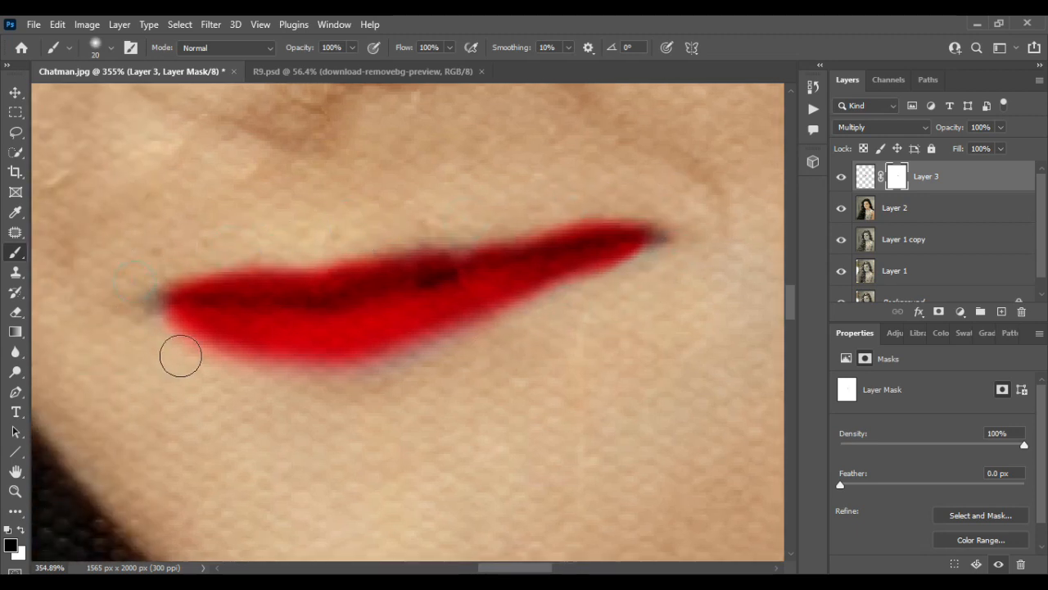
mouse_move(180, 356)
left_mouse_down()
mouse_move(299, 393)
mouse_move(112, 322)
left_mouse_up()
Step: Merge the masked lip layer with Layer 2
left_click(15, 91)
scroll(485, 224, "down", 8)
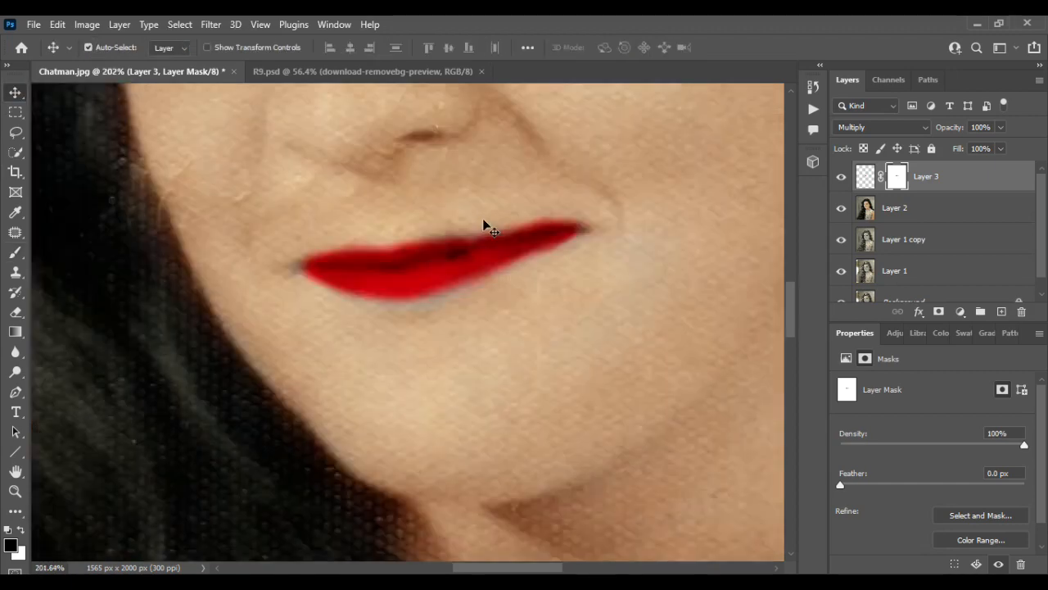
scroll(496, 230, "up", 3)
scroll(511, 257, "up", 2)
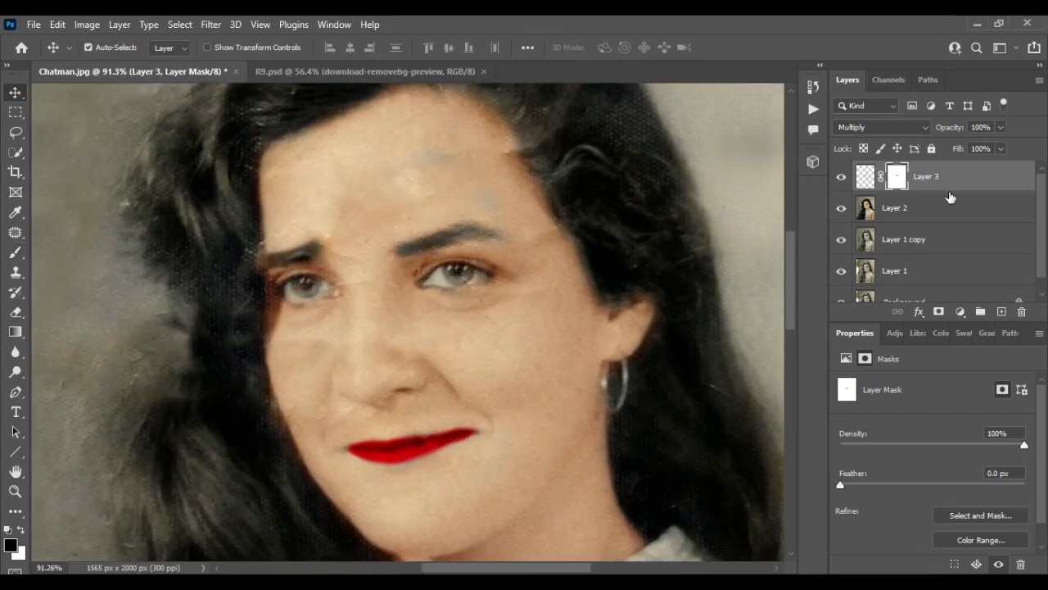
scroll(475, 273, "up", 2)
key("ctrl+e")
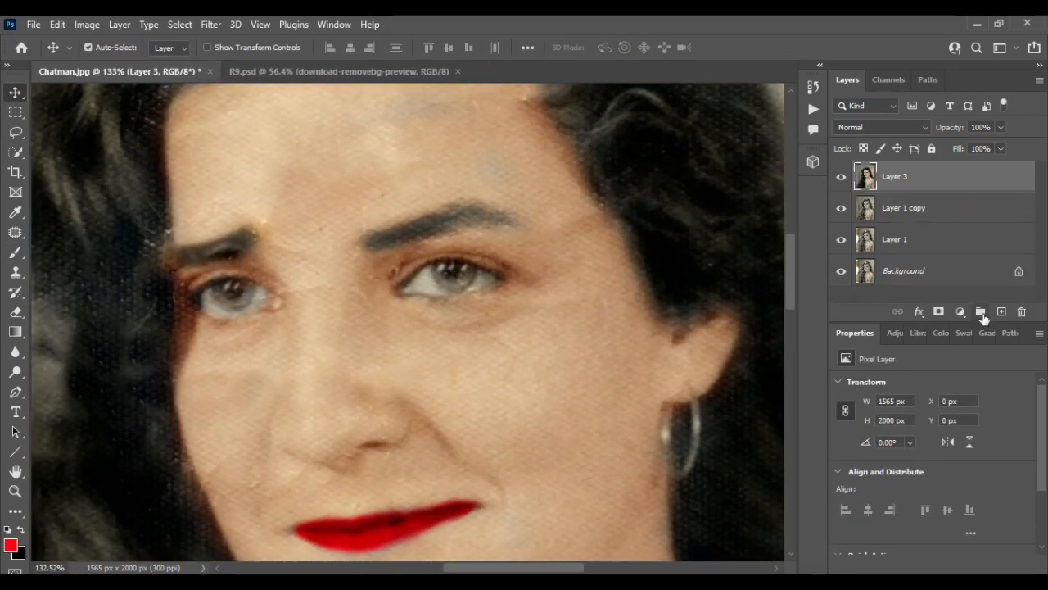
Step: Add a new layer and paint the irises of both eyes black with the size 20 brush
left_click(1002, 311)
key("ctrl+z")
left_click(960, 312)
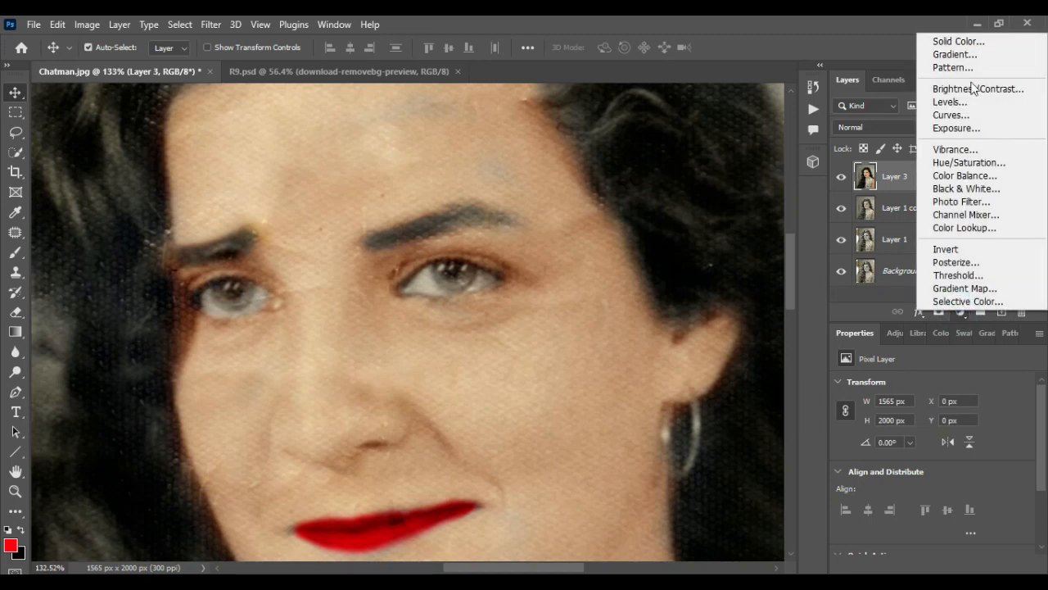
left_click(1002, 311)
key("b")
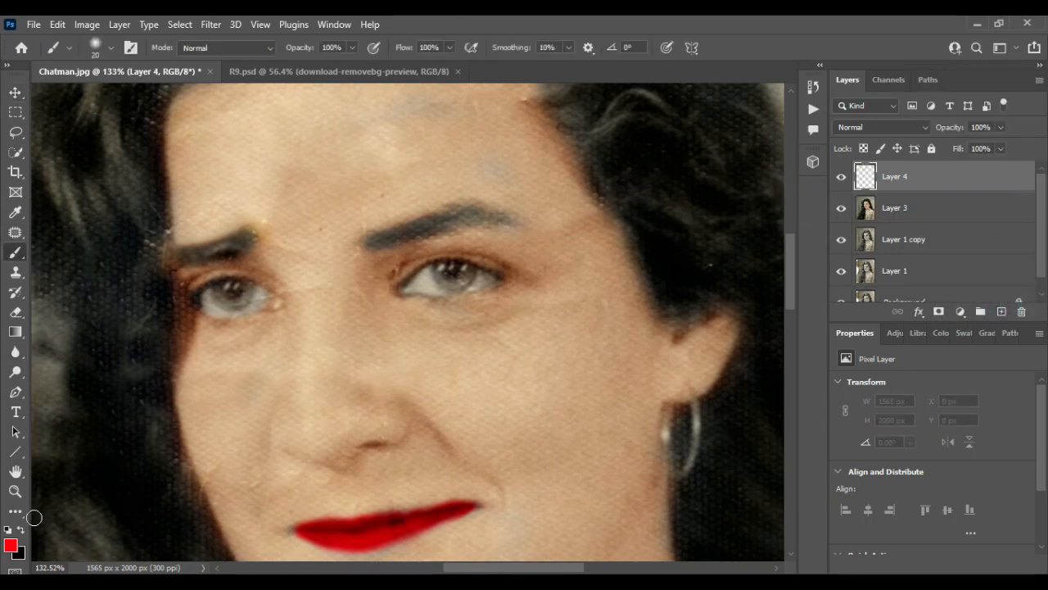
scroll(442, 268, "up", 3)
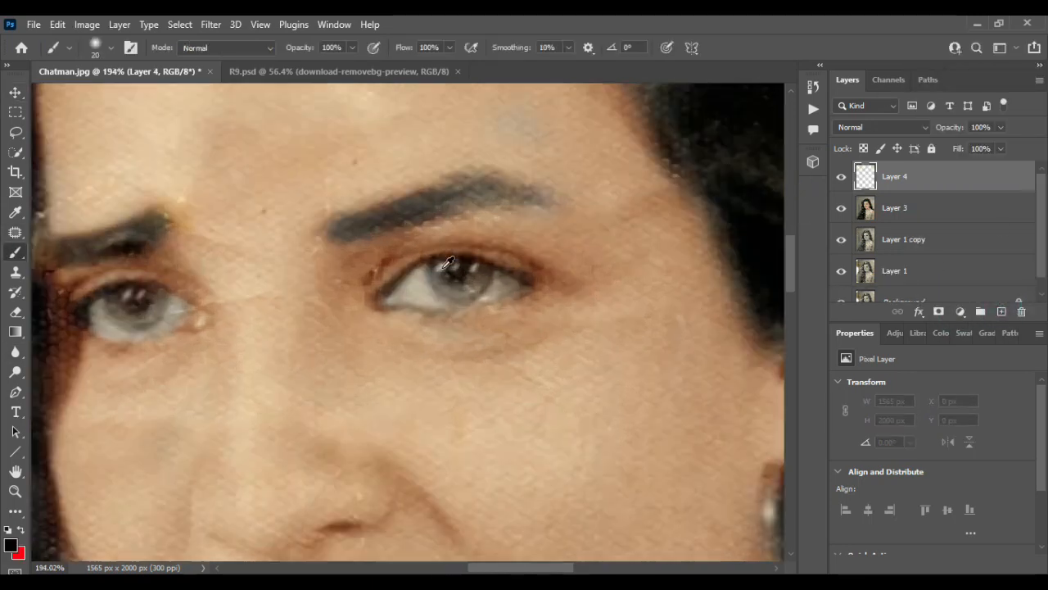
left_click_drag(461, 279, 449, 281)
scroll(196, 332, "left", 3)
mouse_move(200, 322)
left_mouse_down()
mouse_move(199, 311)
mouse_move(204, 319)
left_mouse_up()
key("v")
Step: Set the iris layer's blend mode to Overlay and lower its opacity to 54%
left_click(883, 126)
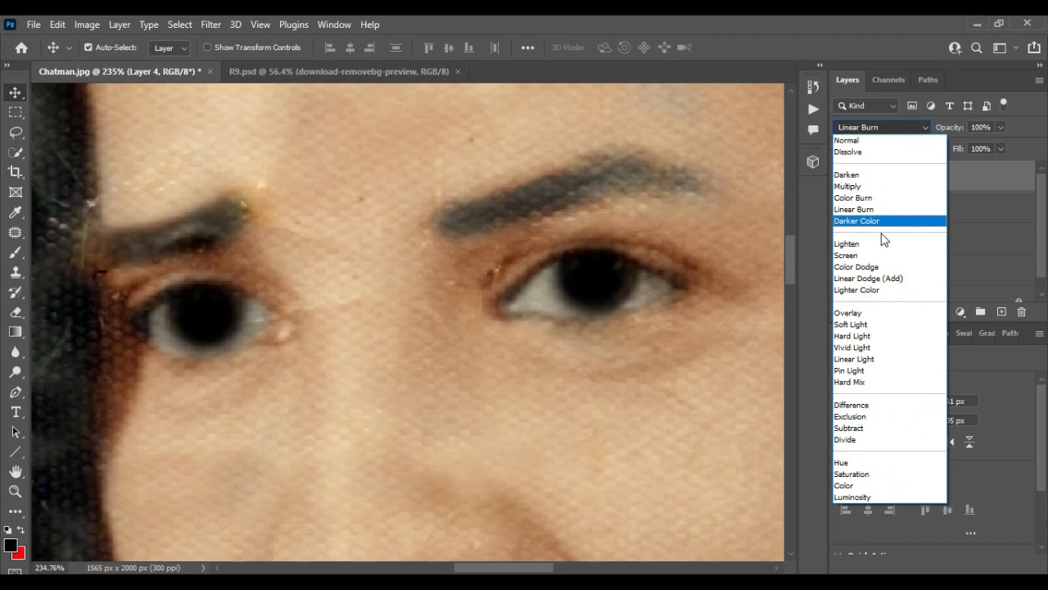
left_click(859, 312)
mouse_move(994, 143)
left_mouse_down()
mouse_move(937, 146)
mouse_move(965, 148)
left_mouse_up()
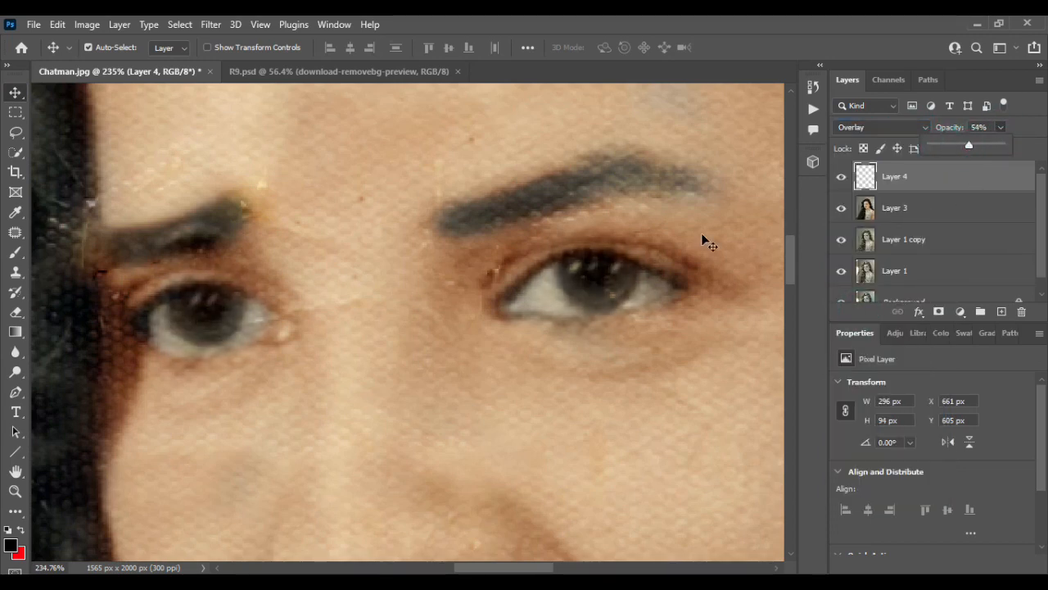
scroll(593, 294, "down", 10)
scroll(586, 293, "down", 2)
scroll(586, 293, "right", 4)
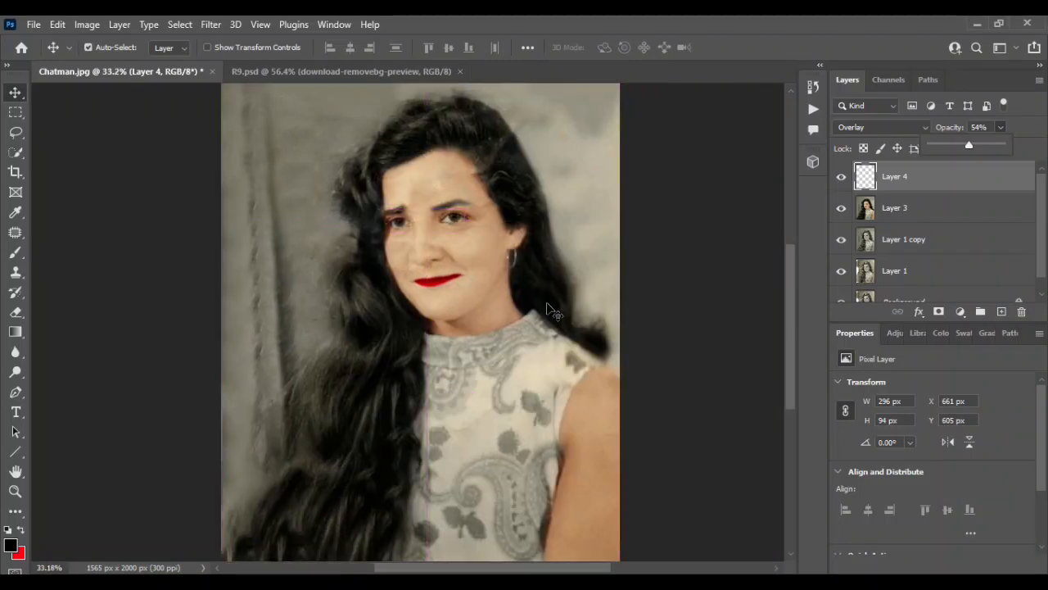
Step: Merge the iris layer with Layer 3
left_click(22, 94)
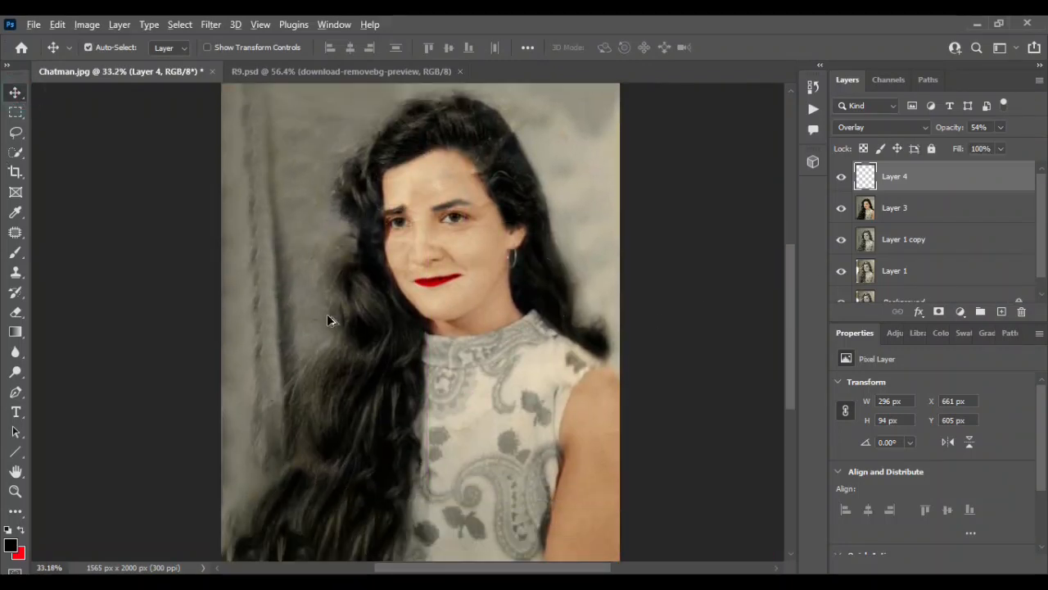
scroll(326, 320, "down", 1)
left_click(496, 379)
left_click(980, 185, "shift")
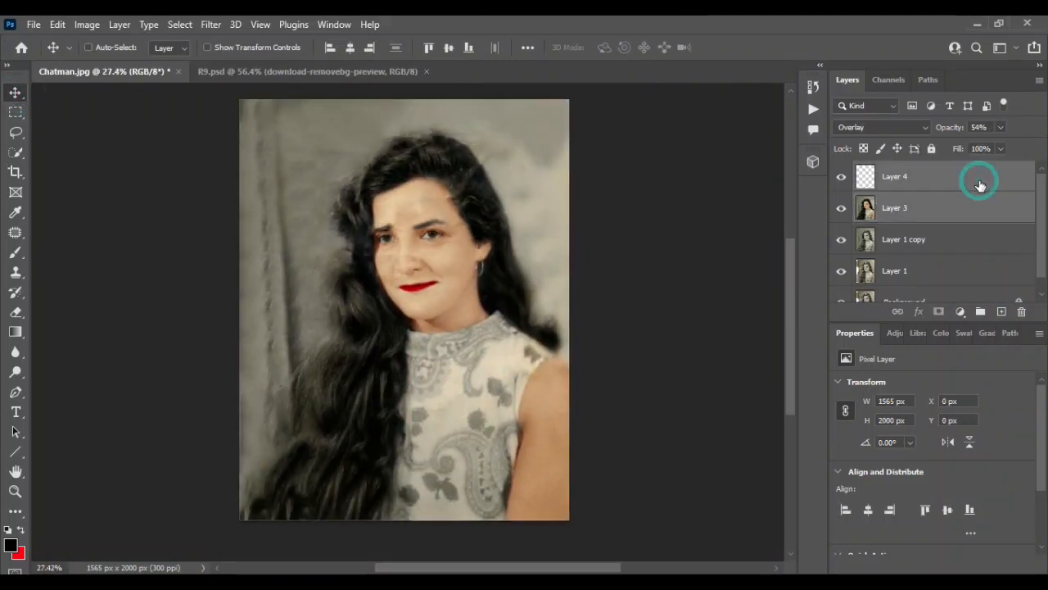
key("ctrl+e")
Step: Toggle the merged layer's visibility to compare the colorized portrait with the original
left_click(841, 176)
left_click(841, 176)
left_click(841, 176)
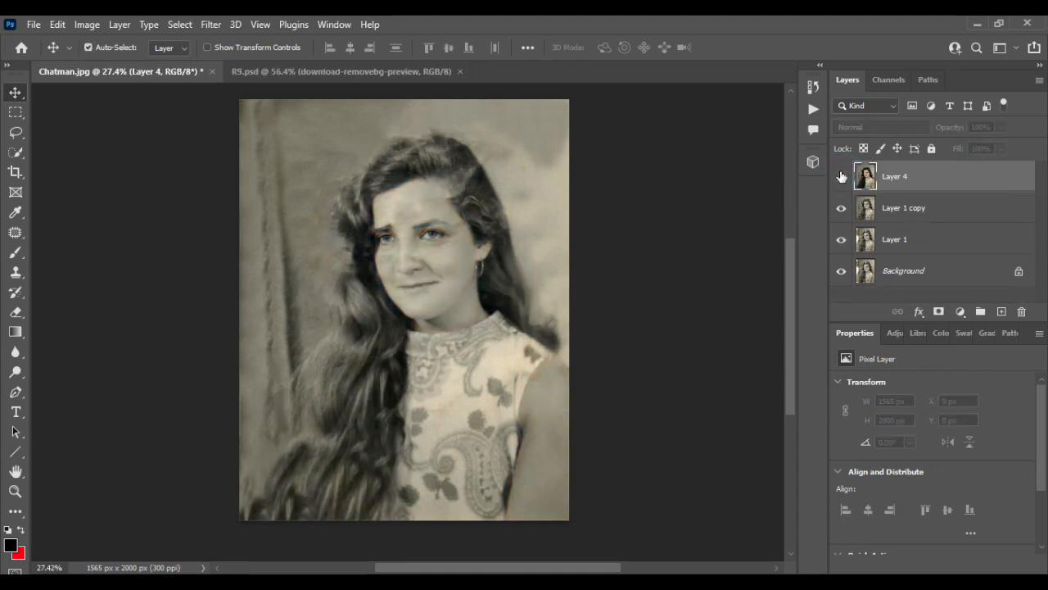
left_click(841, 176)
Step: Select the front and collar of the patterned top with the Quick Selection tool, enlarging its brush to 50
scroll(437, 272, "up", 3)
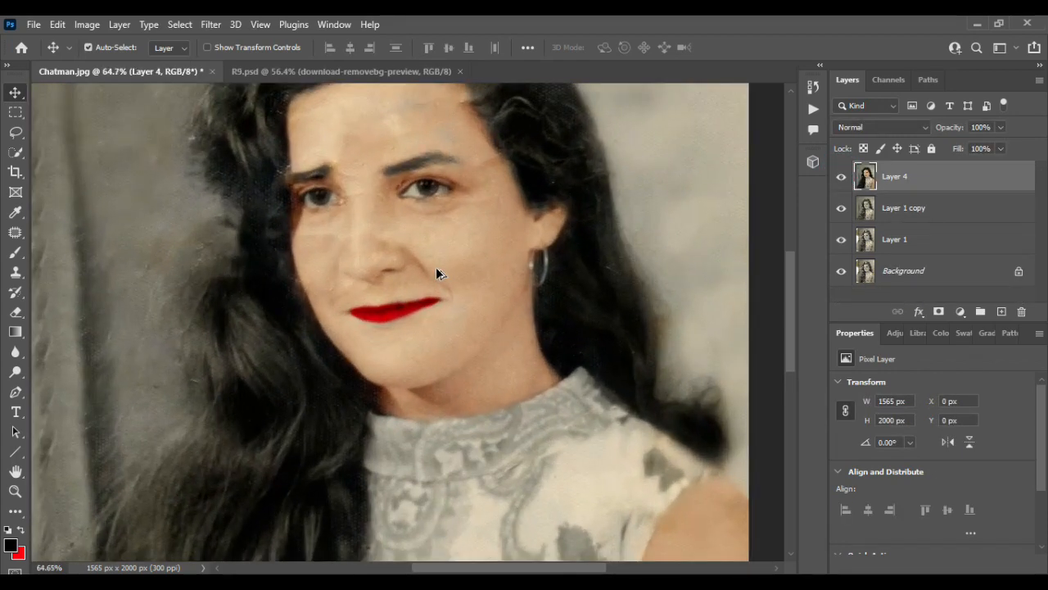
scroll(435, 267, "down", 3)
scroll(436, 267, "up", 3)
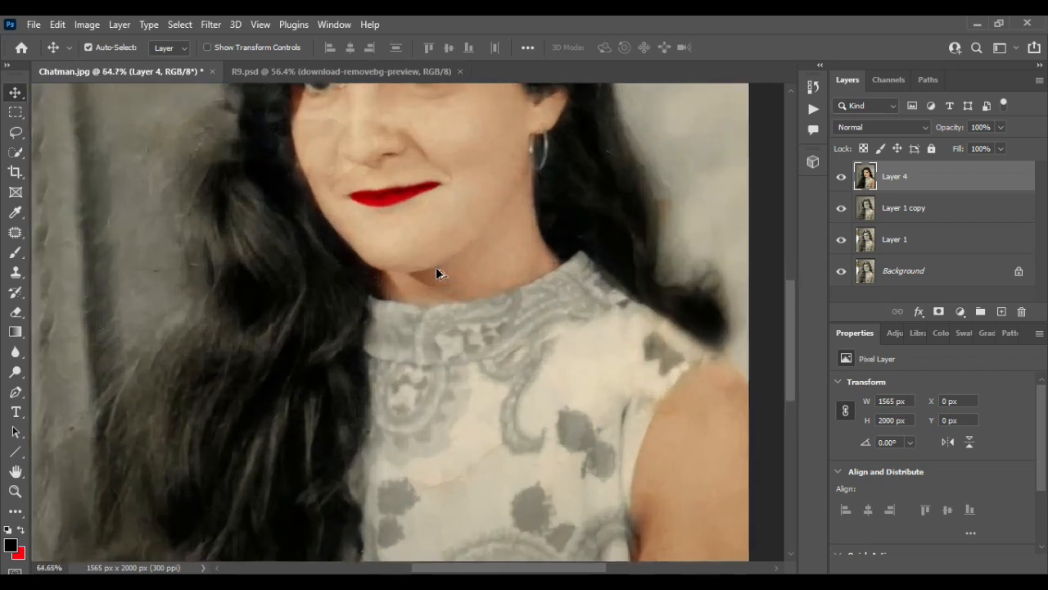
scroll(436, 267, "down", 4)
scroll(436, 267, "right", 2)
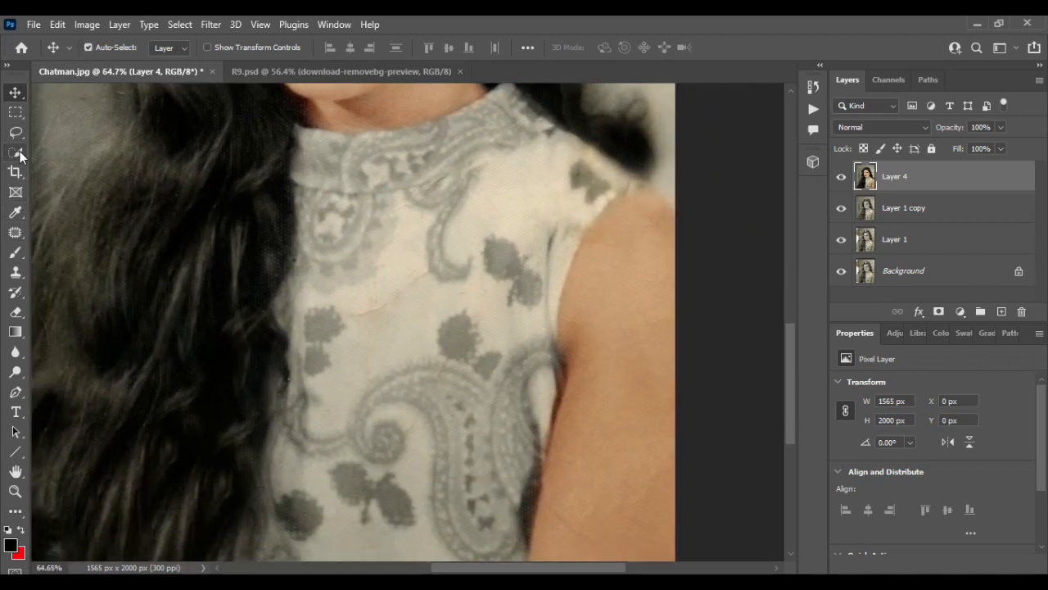
left_click(20, 155)
mouse_move(479, 205)
left_mouse_down()
mouse_move(491, 335)
mouse_move(489, 290)
mouse_move(450, 452)
left_mouse_up()
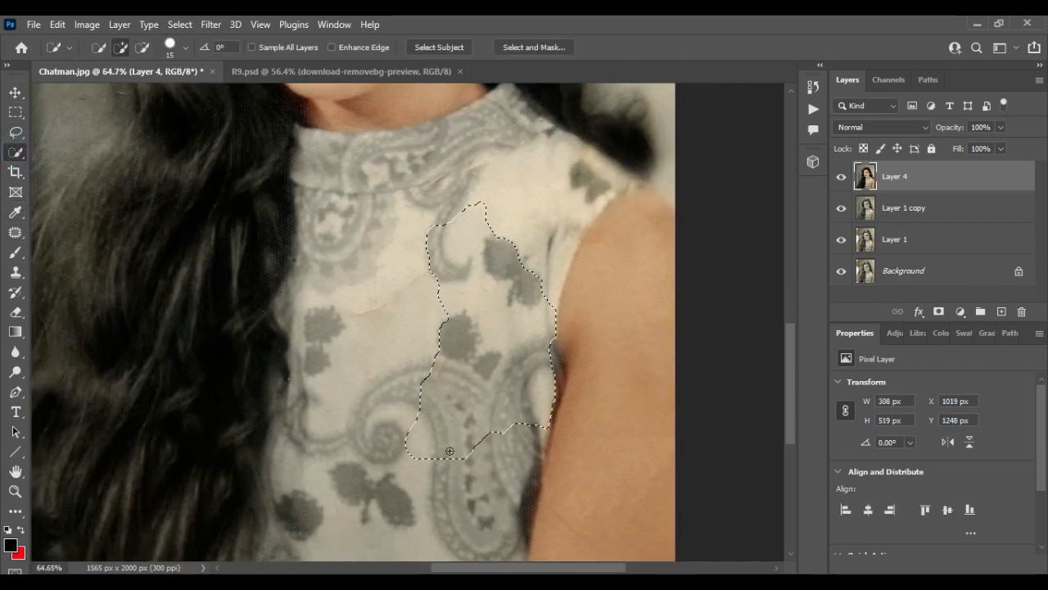
key("bracketright")
key("bracketright")
key("bracketright")
key("bracketright")
key("bracketright")
key("bracketright")
key("bracketright")
left_click_drag(424, 418, 372, 303)
left_click(322, 157)
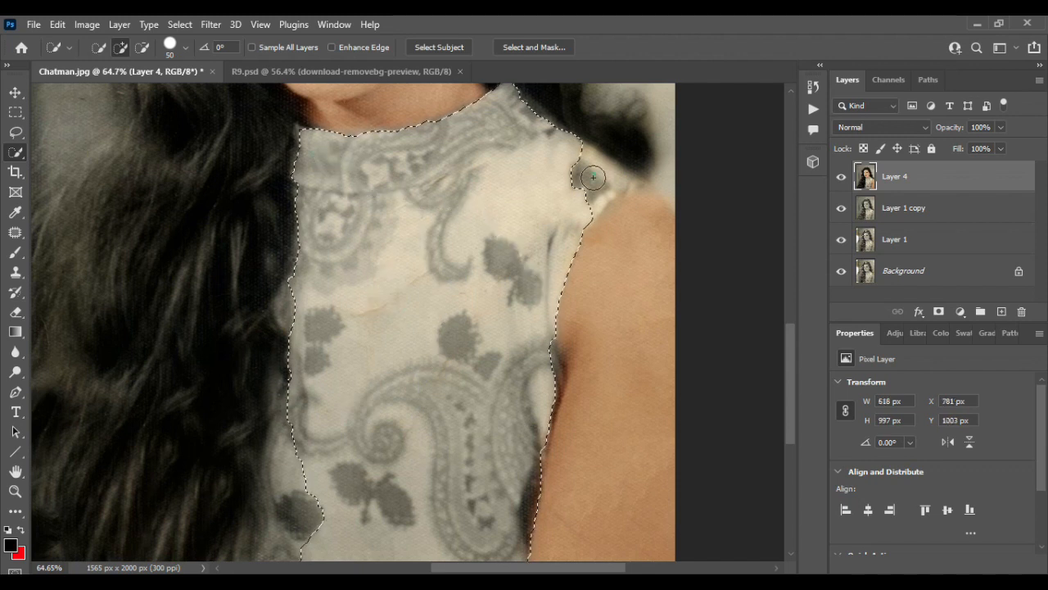
Step: Extend the selection over the top's shoulder, the armhole edge and the edge beside the long hair
left_click_drag(593, 178, 674, 180)
left_click_drag(648, 271, 648, 421, "alt")
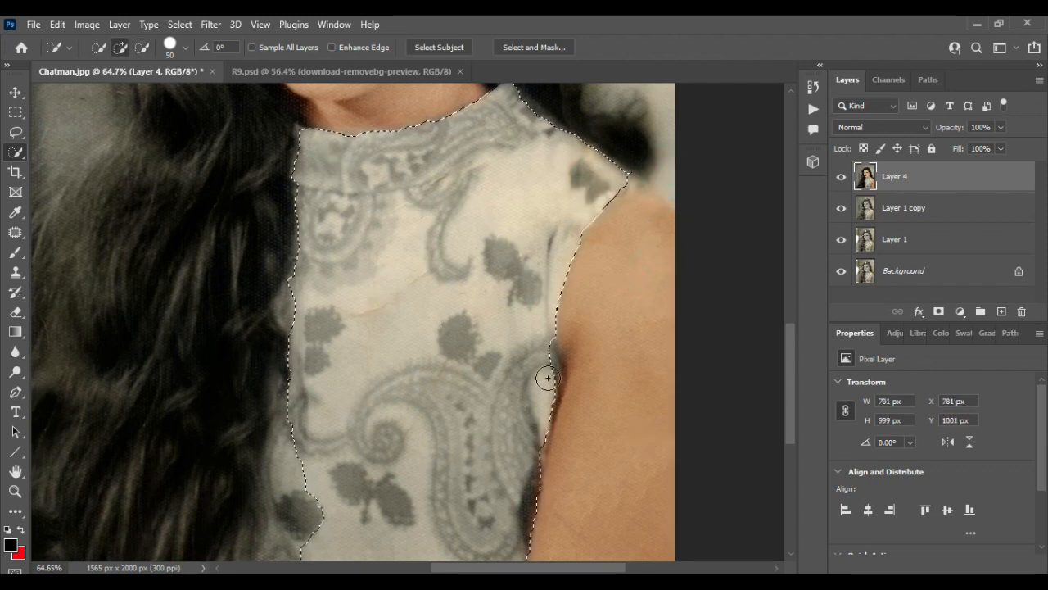
left_click(569, 367, "alt")
left_click(285, 309)
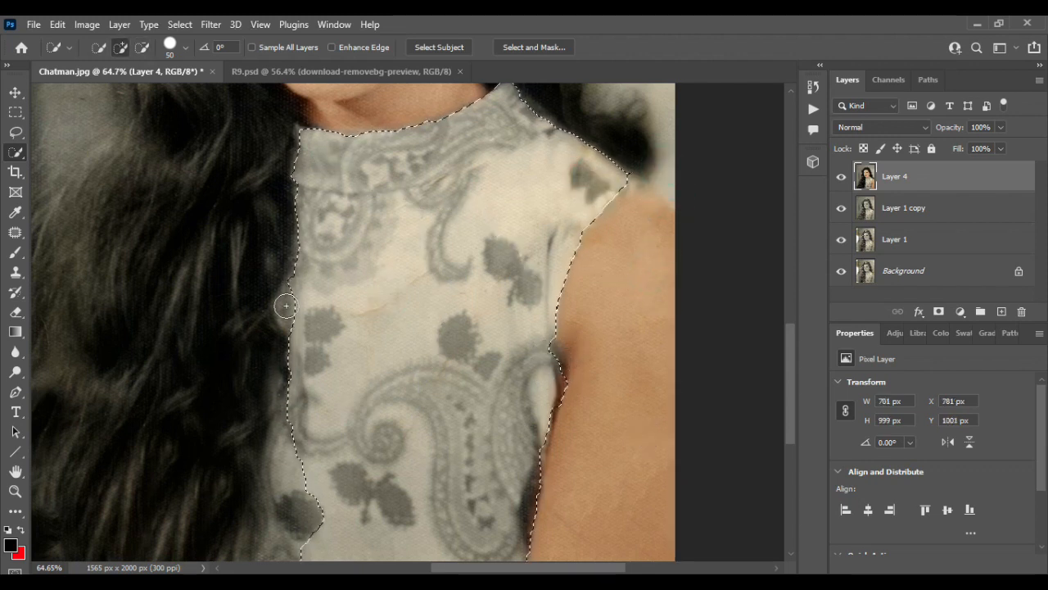
Step: Add the top's lower area beside the hair to the selection, and refine the collar edge near the shoulder
scroll(302, 287, "down", 3)
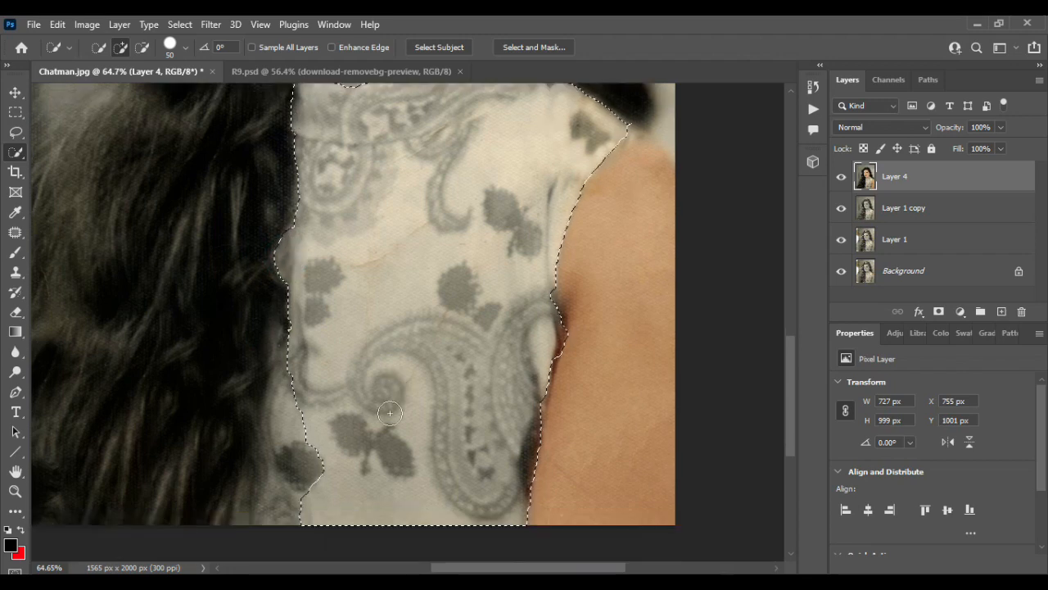
left_click_drag(301, 288, 264, 433)
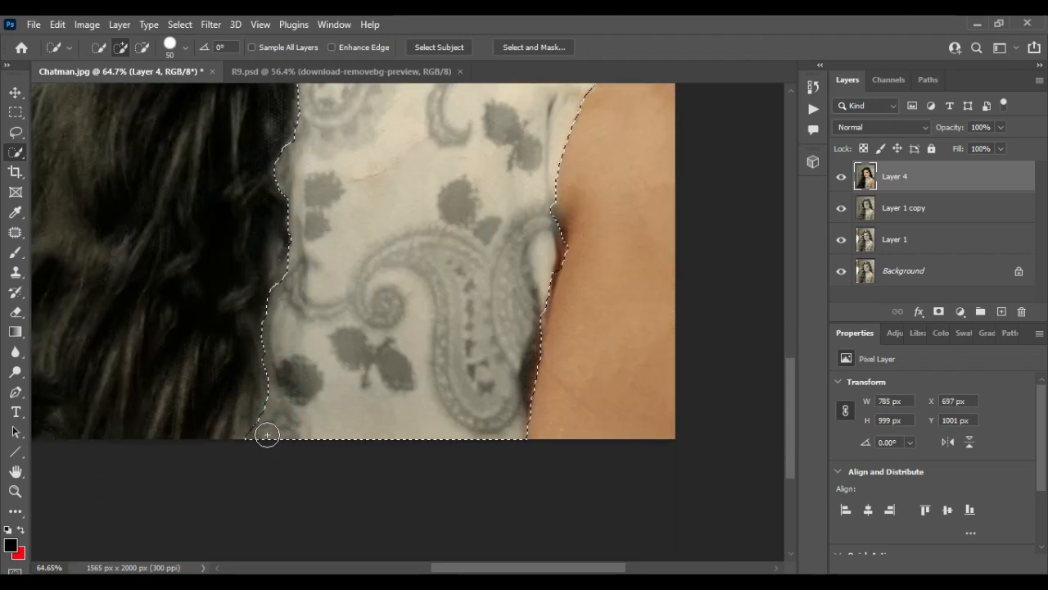
left_click_drag(271, 352, 253, 443)
scroll(395, 399, "down", 3)
scroll(397, 384, "up", 3)
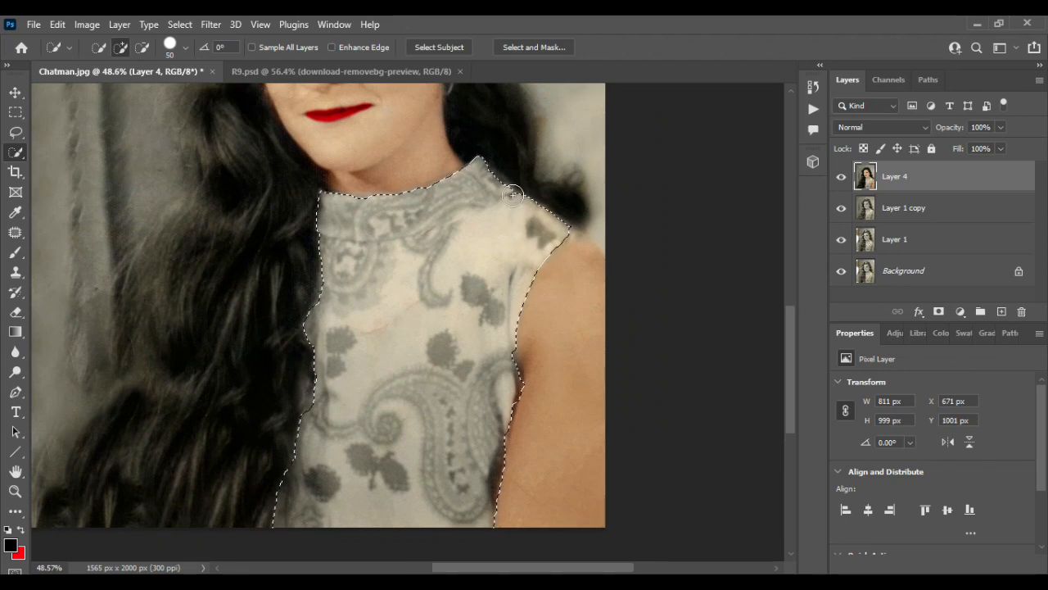
scroll(512, 199, "up", 5)
left_click_drag(474, 214, 496, 216)
key("v")
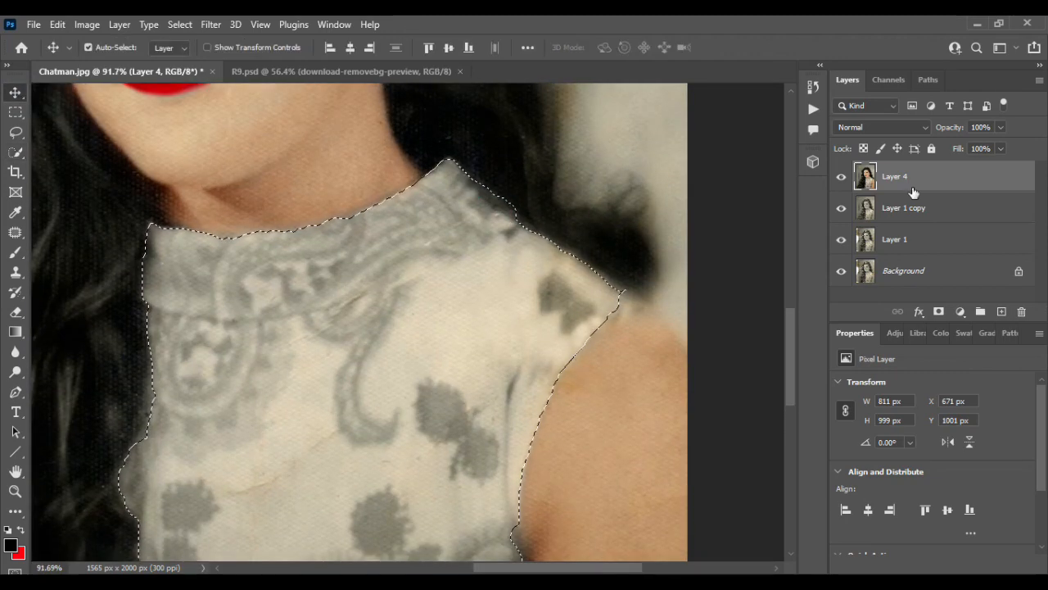
Step: Copy the selected top to a new layer and clip a Color Balance adjustment layer to it
key("ctrl+j")
left_click(961, 312)
left_click(979, 173)
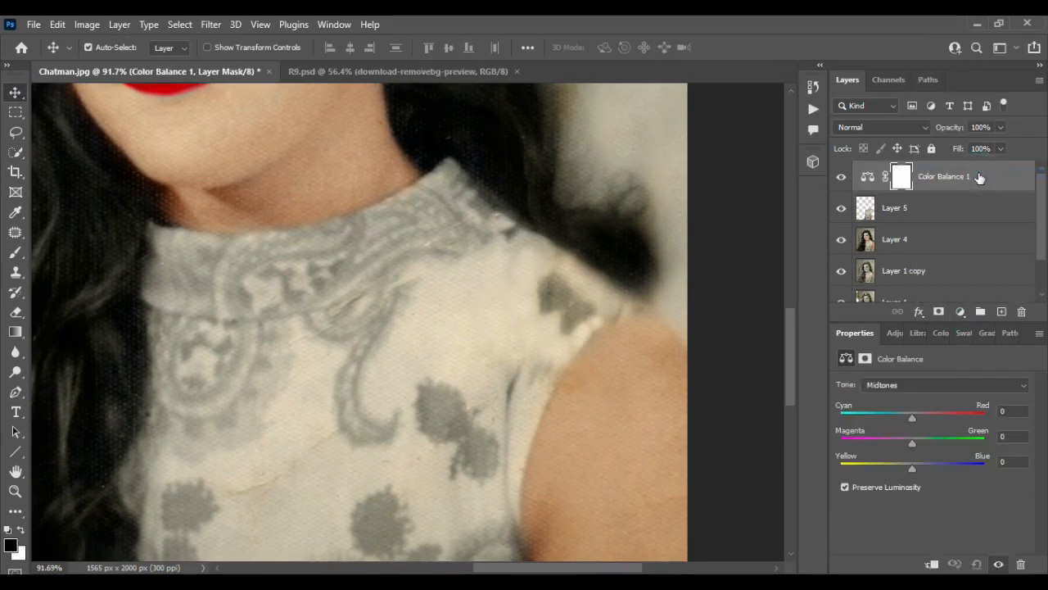
right_click(996, 178)
left_click(909, 330)
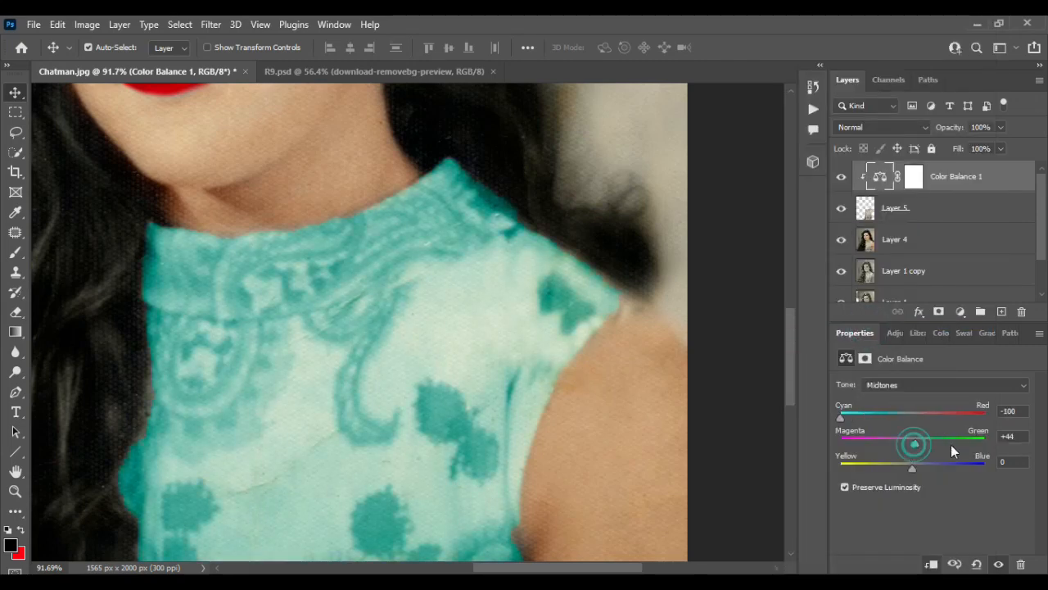
Step: Tint the top blue by setting the Color Balance midtones to Cyan–Red -45, Magenta–Green +45 and Yellow–Blue +100
left_click_drag(951, 444, 919, 440)
left_click_drag(840, 418, 981, 464)
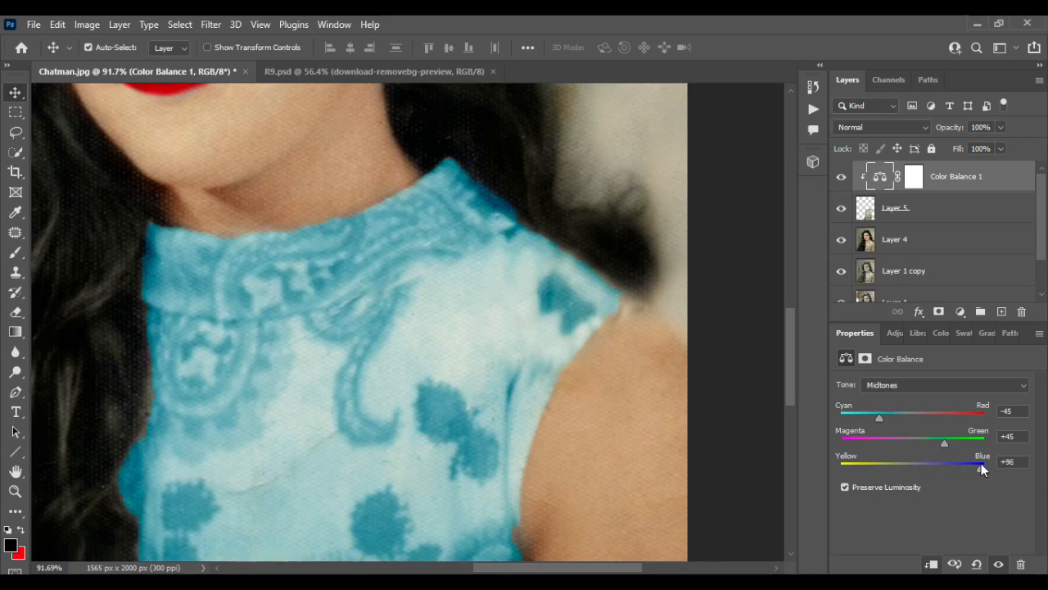
scroll(541, 379, "down", 6)
scroll(541, 380, "up", 5)
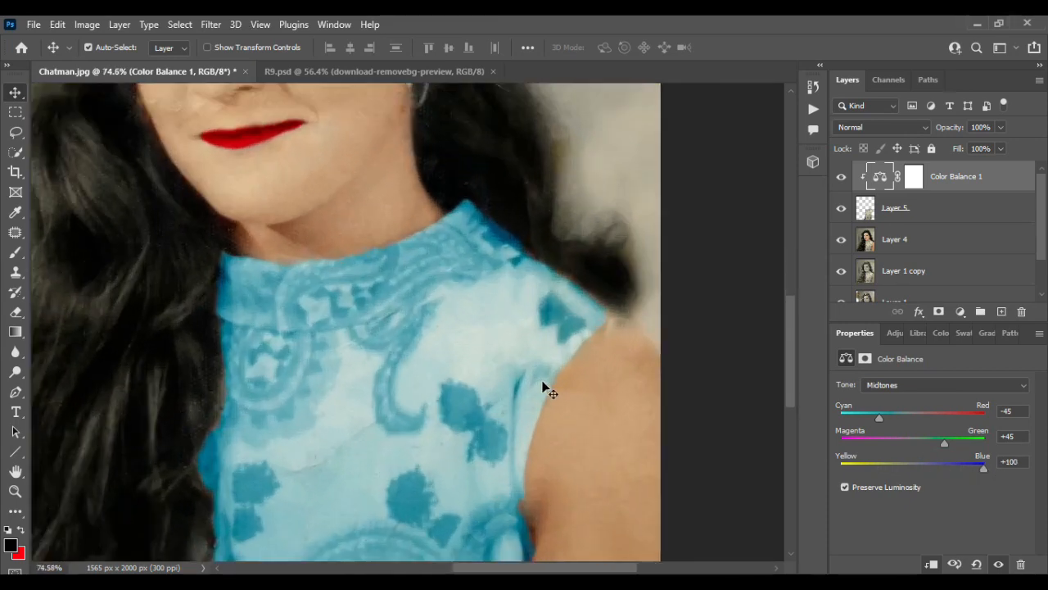
Step: Paint black with a 45 px brush on the Color Balance mask to remove blue spill along the top's shoulder and armhole edges
left_click(913, 181)
left_click(14, 252)
scroll(615, 285, "up", 3)
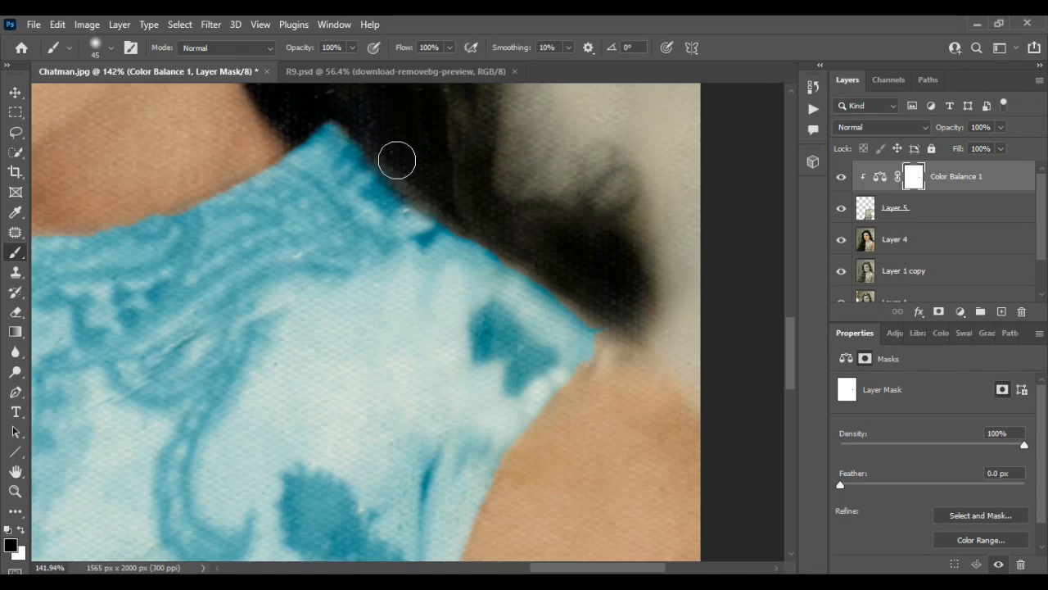
scroll(628, 348, "down", 4)
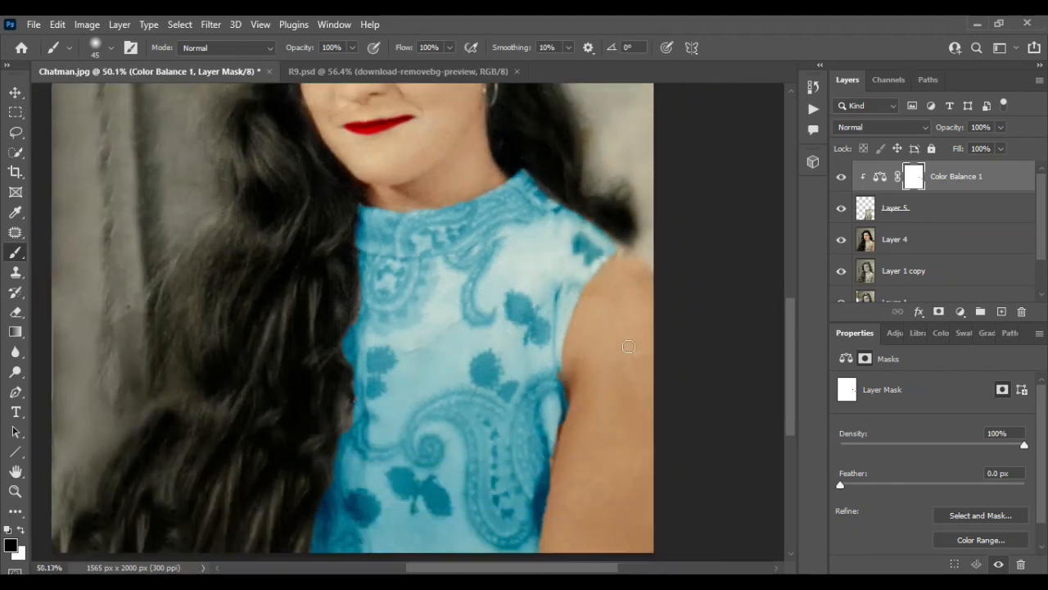
scroll(591, 372, "up", 4)
scroll(537, 280, "up", 3)
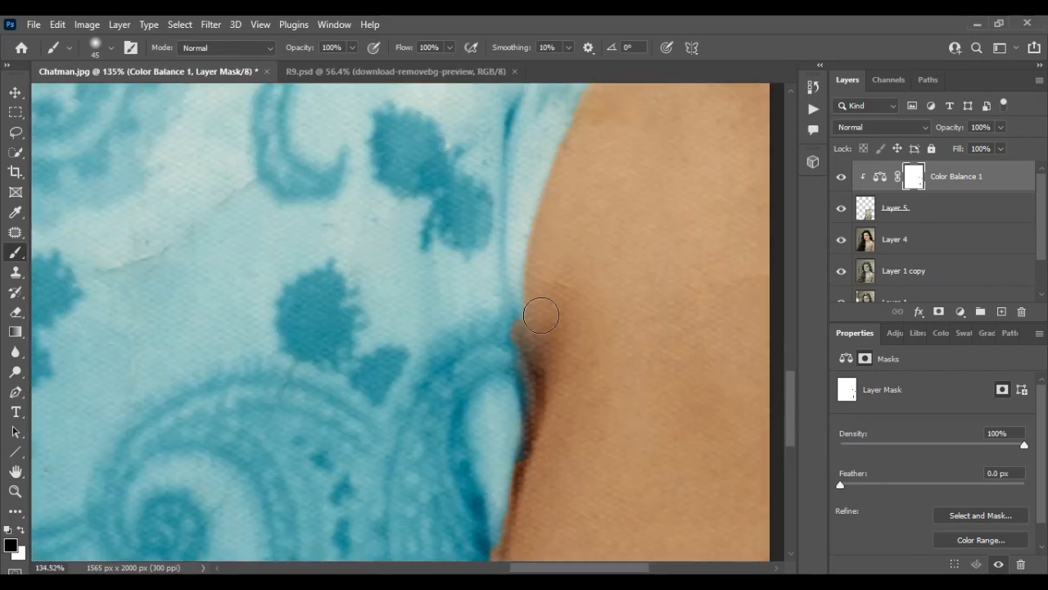
scroll(541, 368, "down", 4)
Step: Mask out the blue spill along the long hair's border, from the collar corner down to the photo's lower edge
scroll(302, 323, "up", 4)
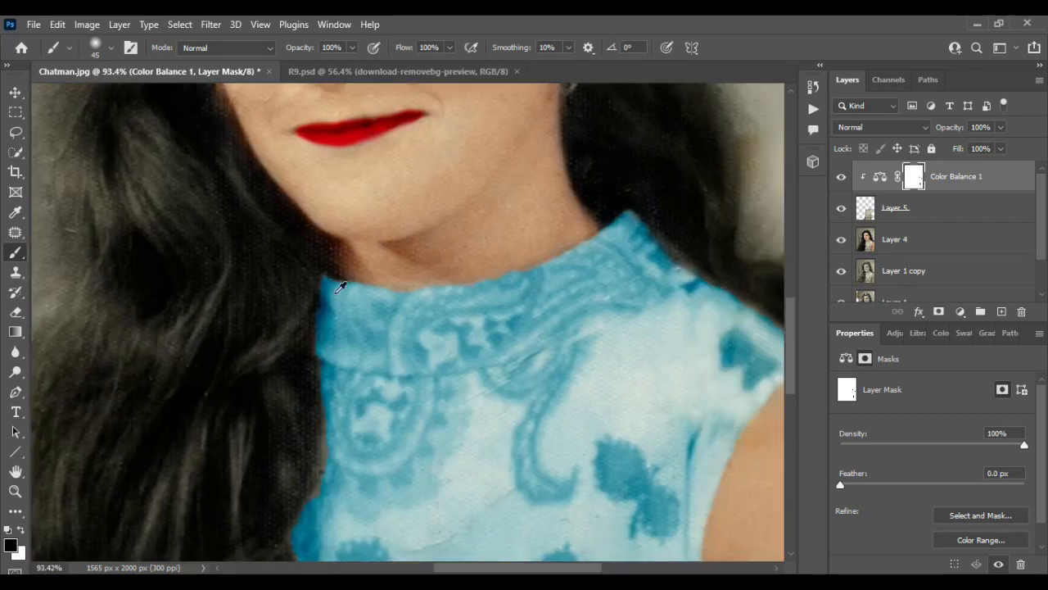
scroll(309, 426, "down", 4)
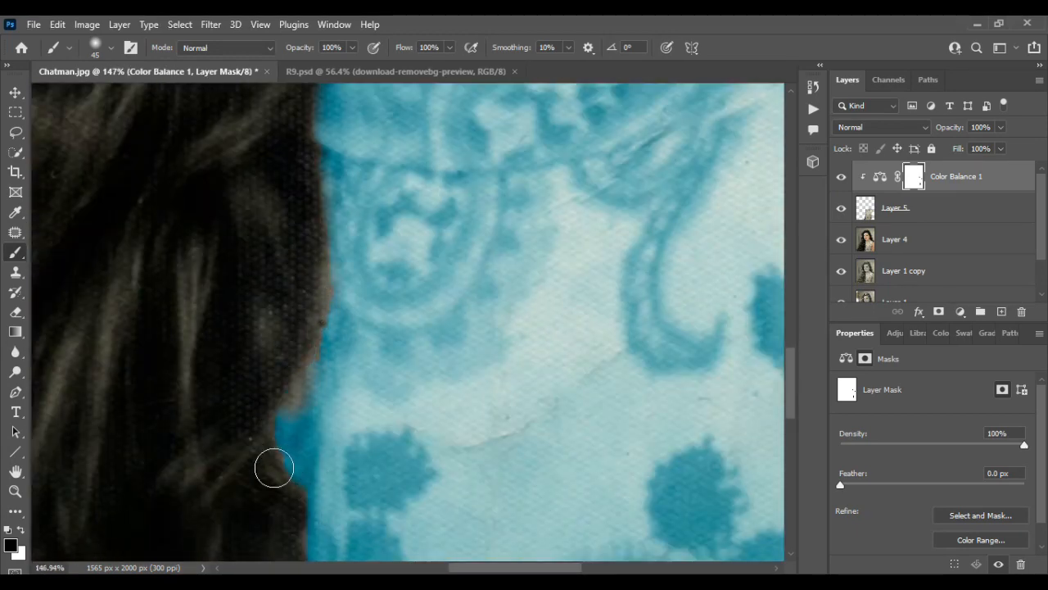
scroll(283, 446, "down", 4)
scroll(292, 454, "down", 3)
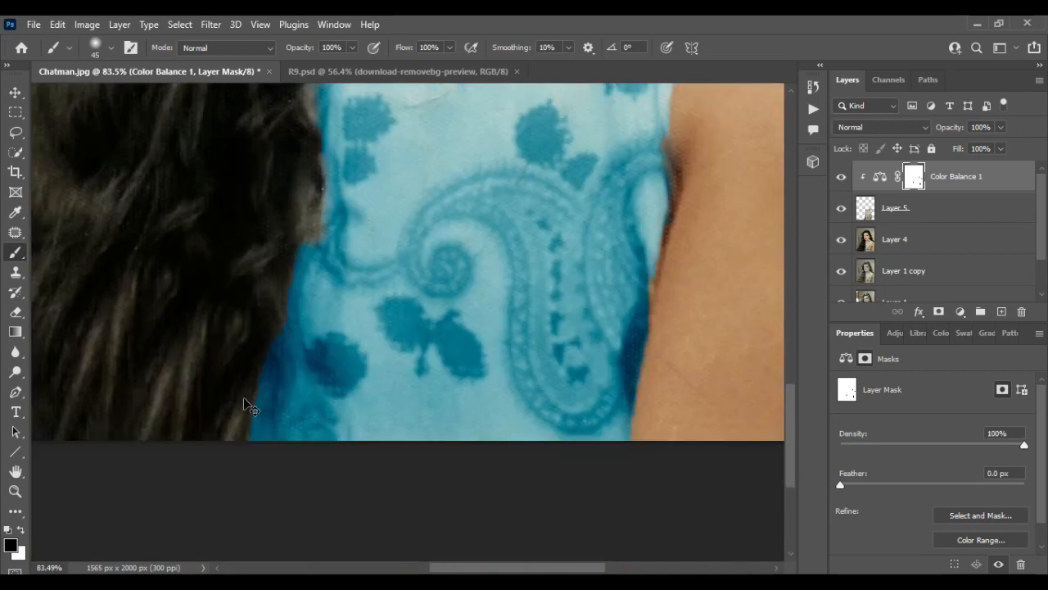
scroll(245, 403, "up", 4)
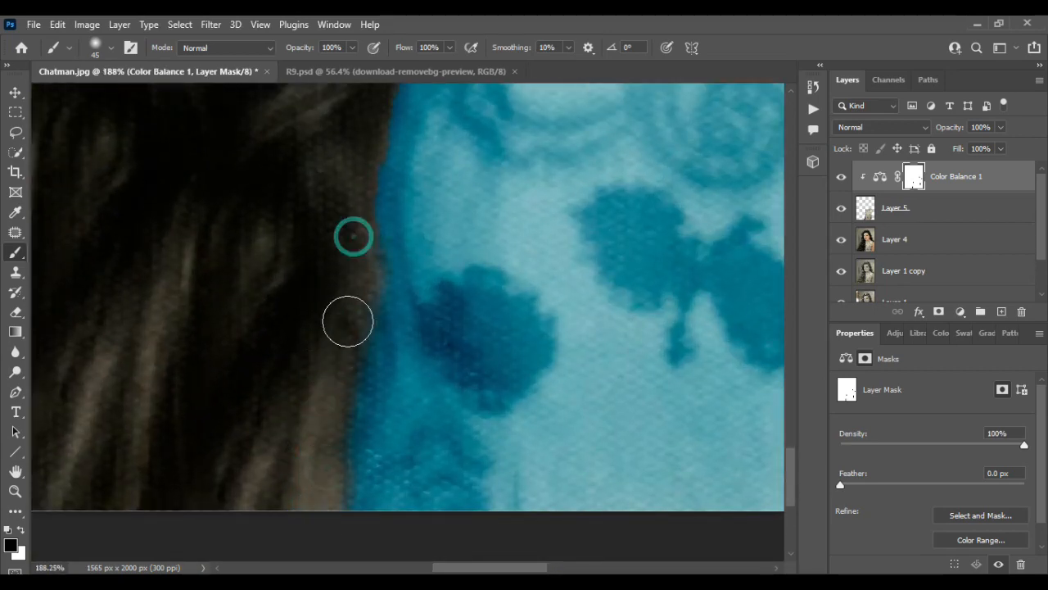
scroll(348, 321, "up", 3)
scroll(394, 366, "down", 6)
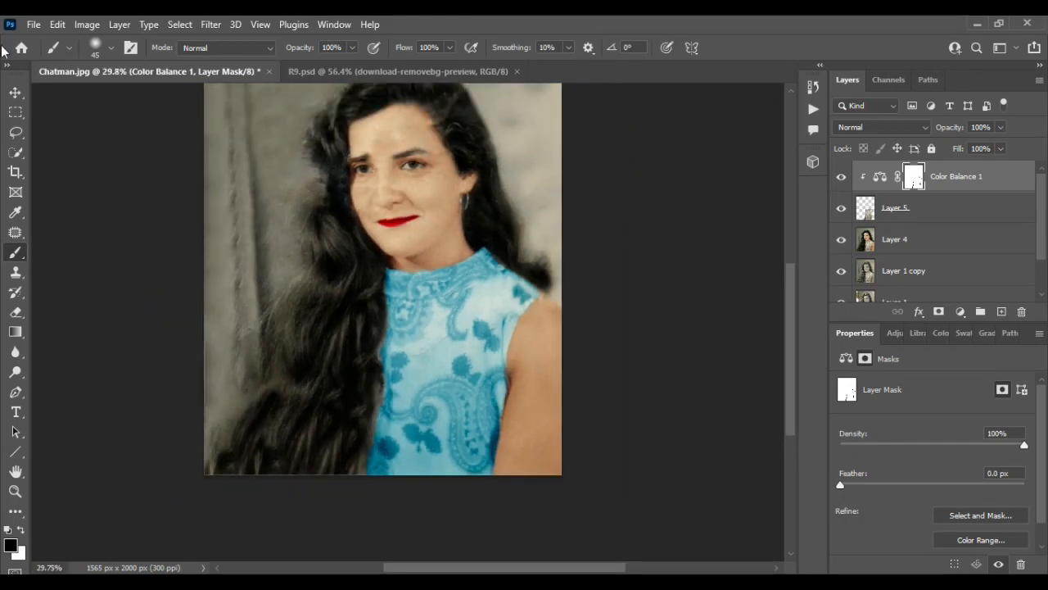
left_click(16, 92)
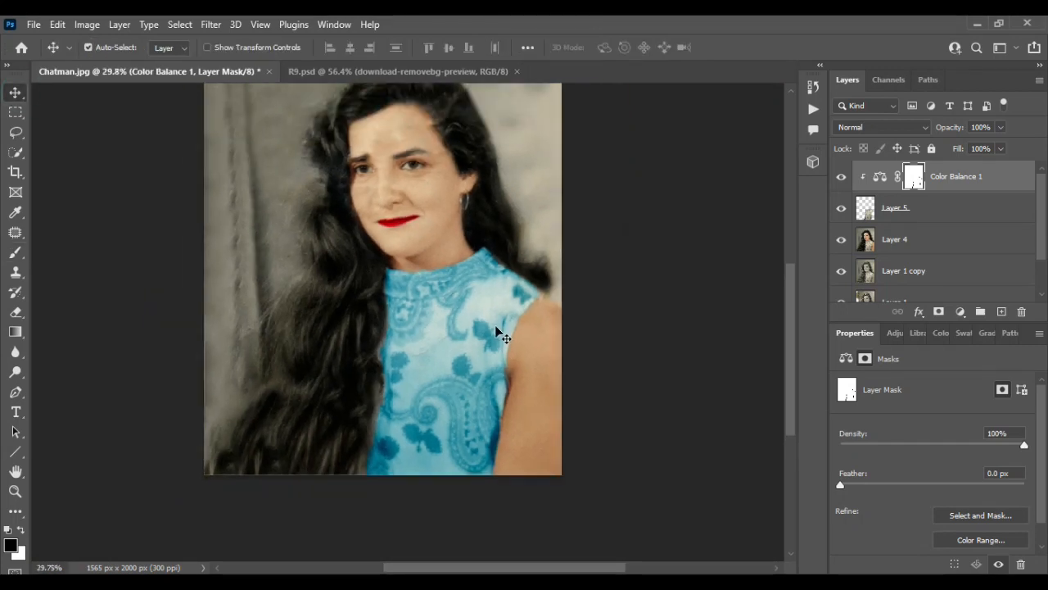
Step: Compare the top with and without its blue tint, and merge the Color Balance adjustment, Layer 5 and Layer 4 into one layer
left_click(840, 177)
left_click(839, 181)
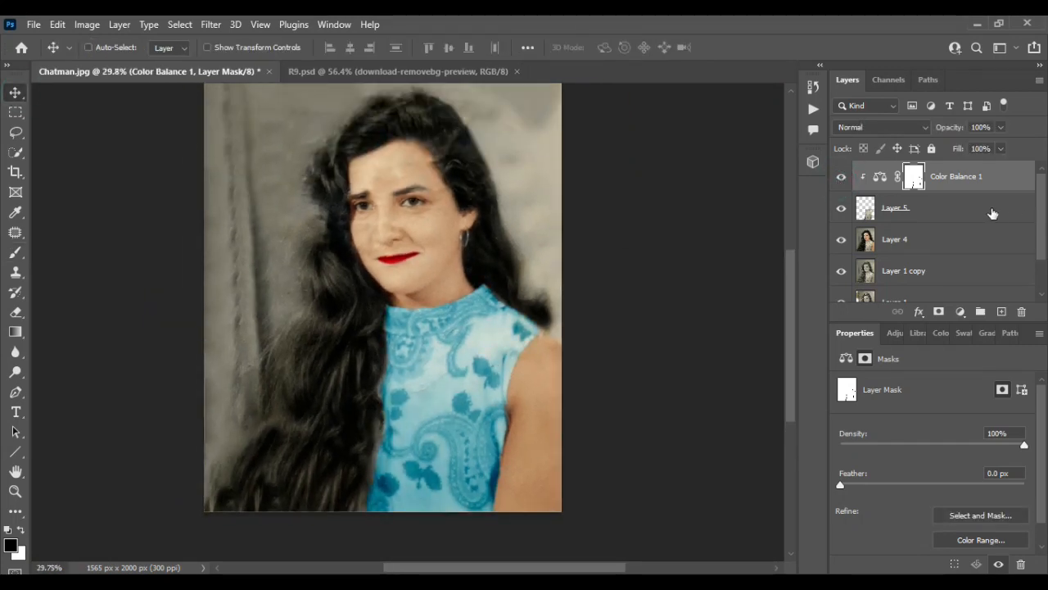
left_click(992, 213, "ctrl")
key("ctrl+e")
left_click(950, 211, "ctrl")
key("ctrl+e")
left_click(840, 177)
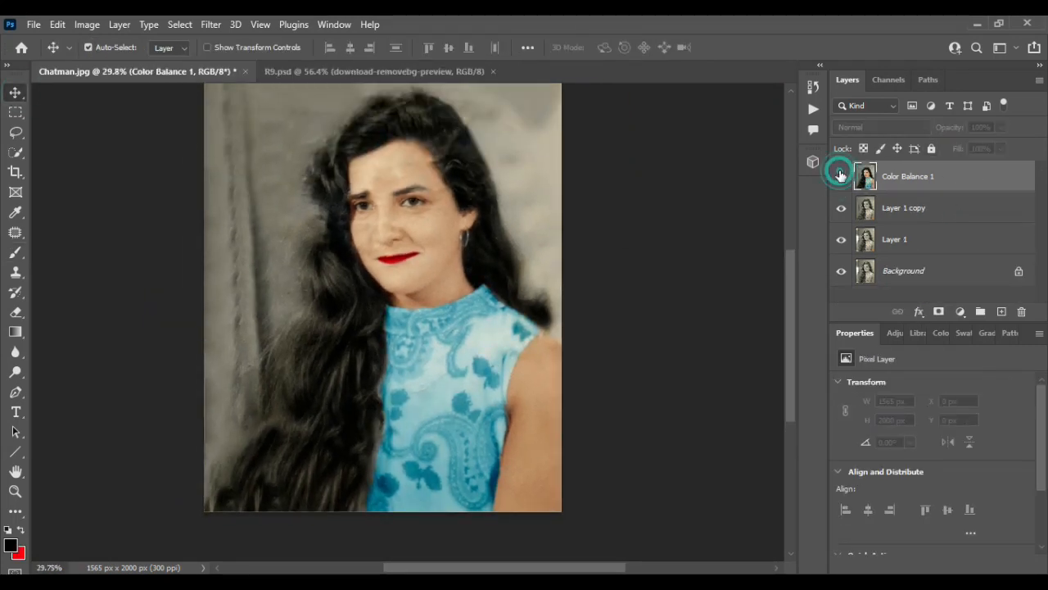